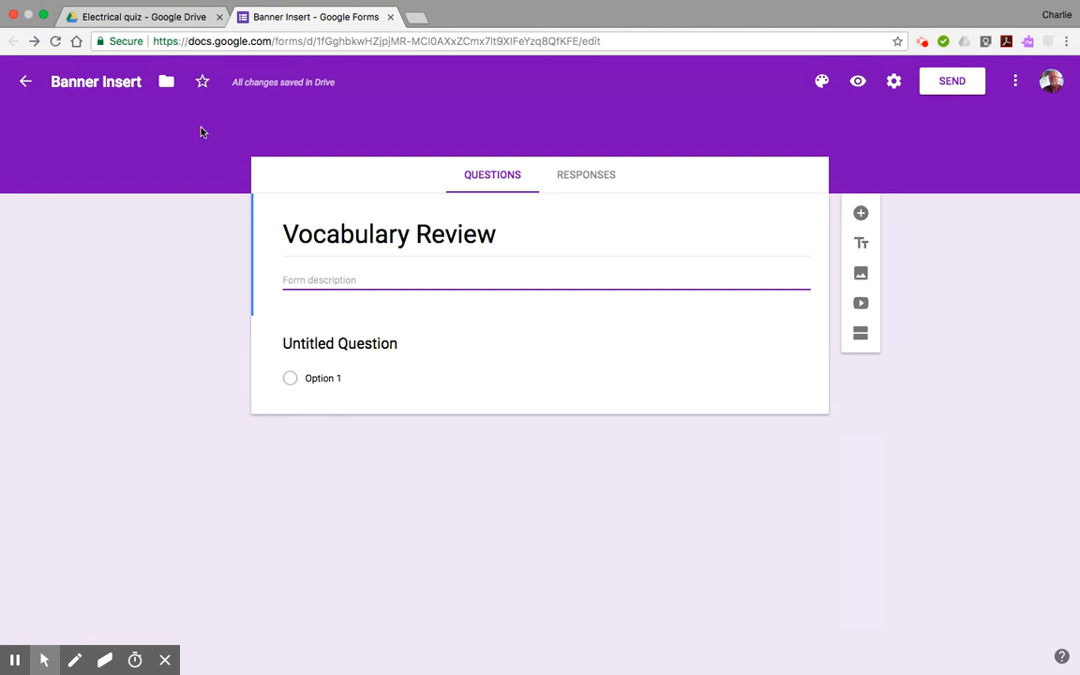
- Switch to Google Drive and create a new shared Google Drawing inside the visuals folder
click(131, 16)
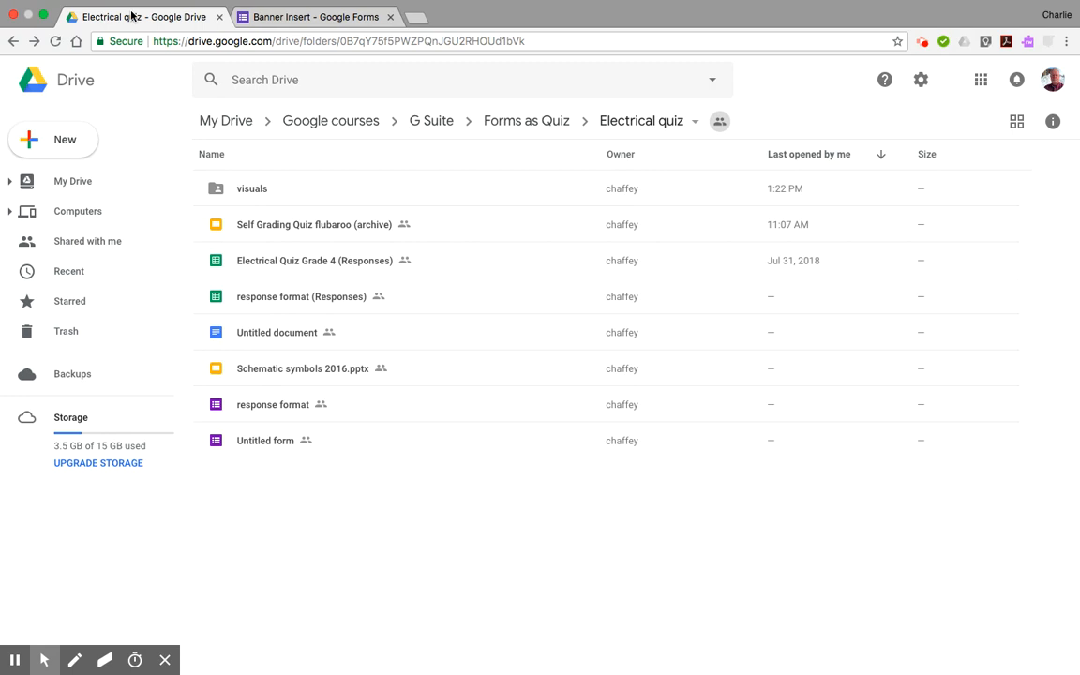
double_click(218, 195)
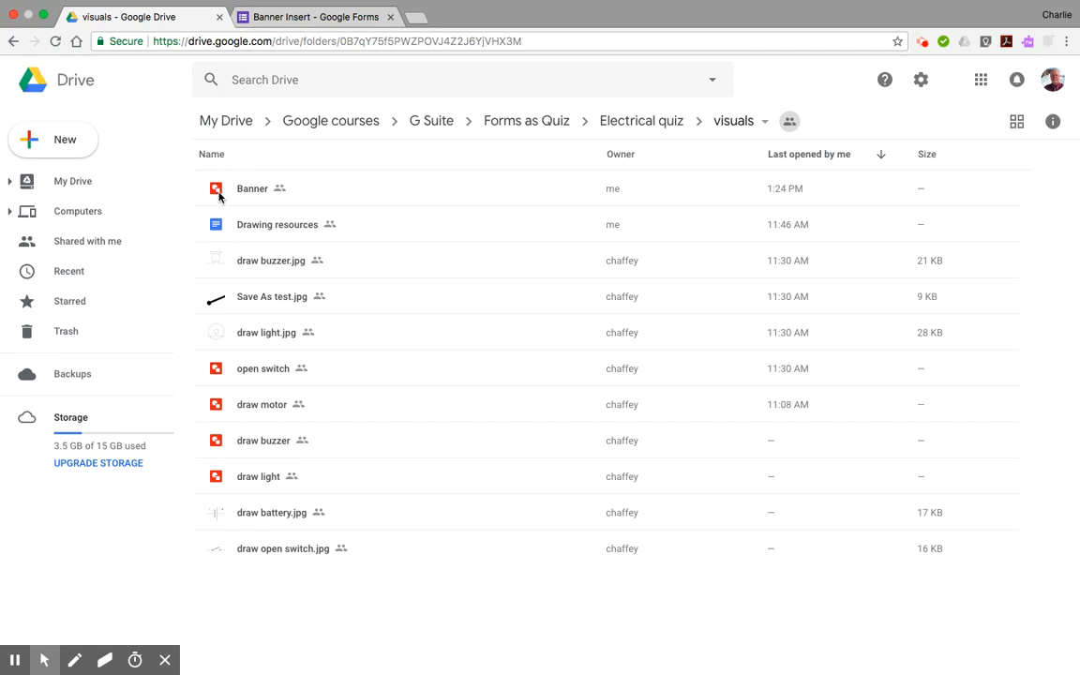
click(54, 141)
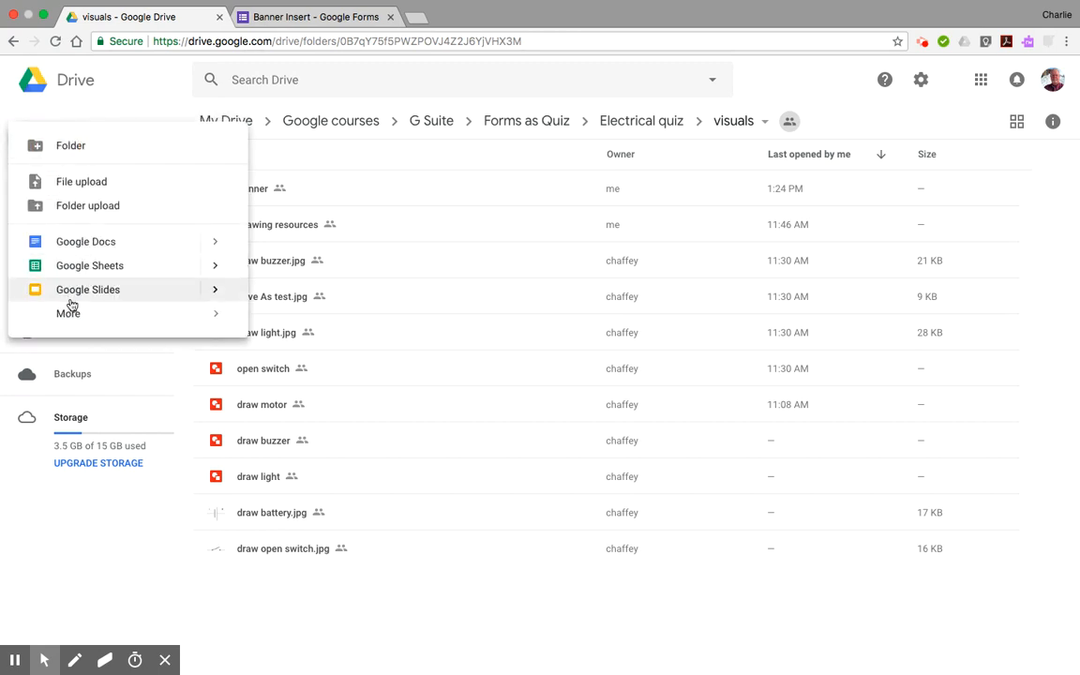
mouse_move(149, 315)
click(339, 351)
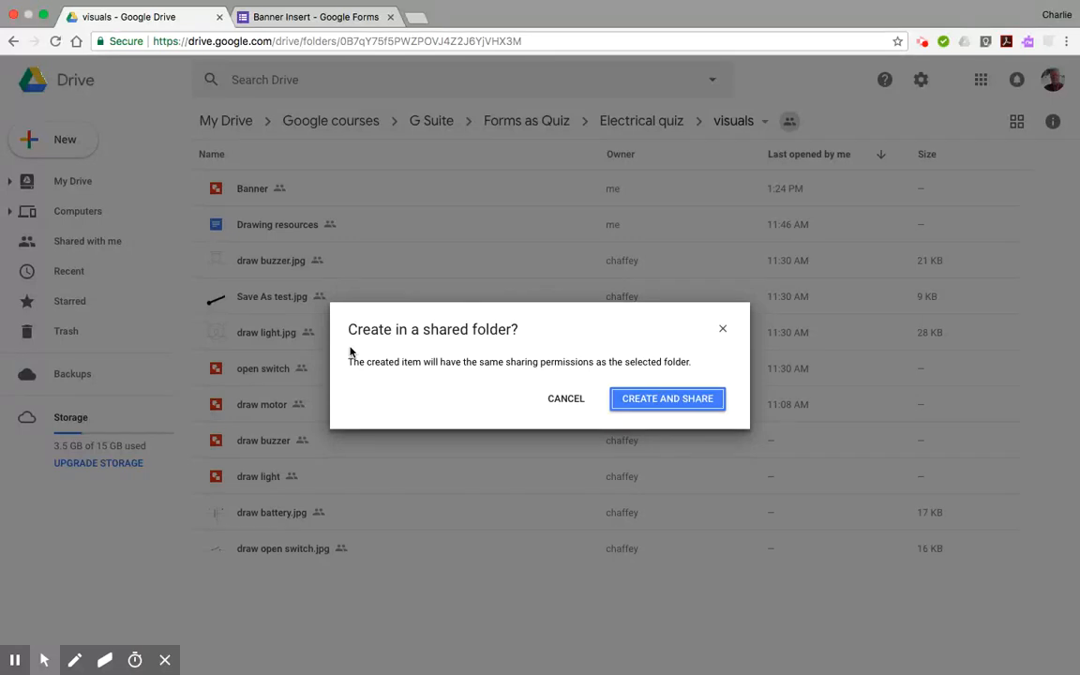
click(658, 403)
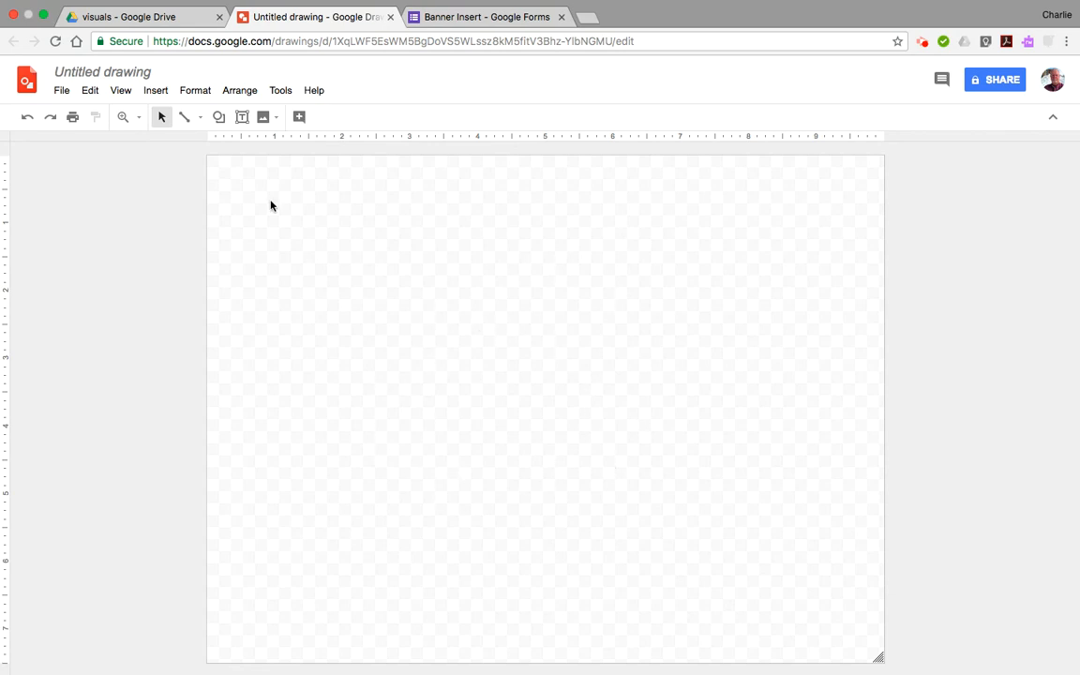
- Rename the untitled drawing as Test
click(108, 73)
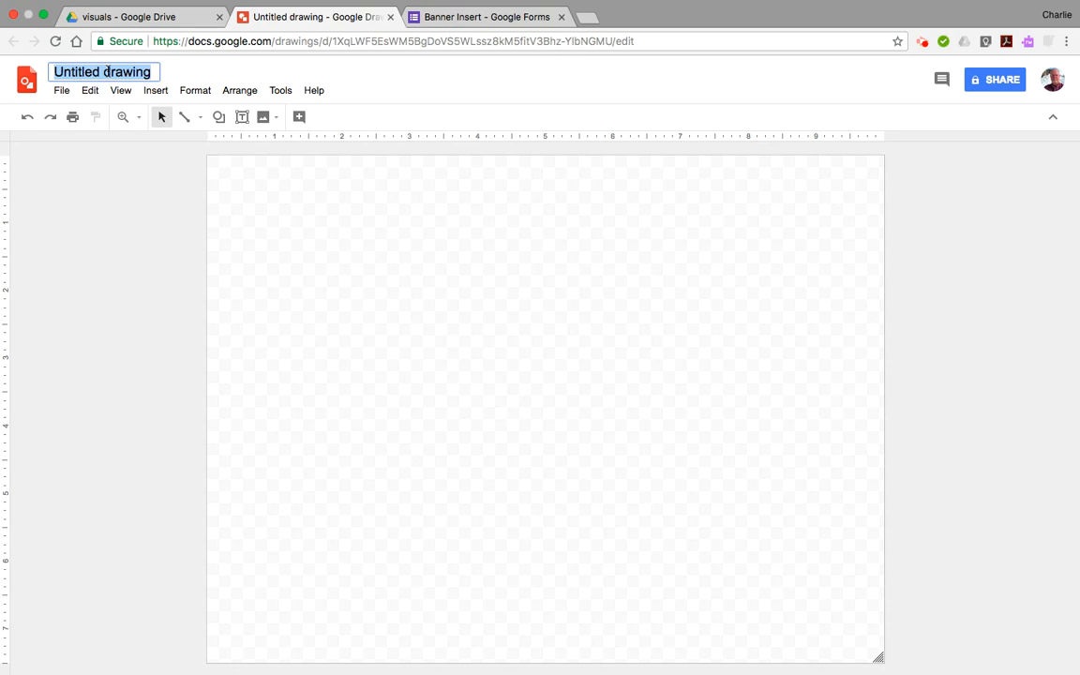
text(Test)
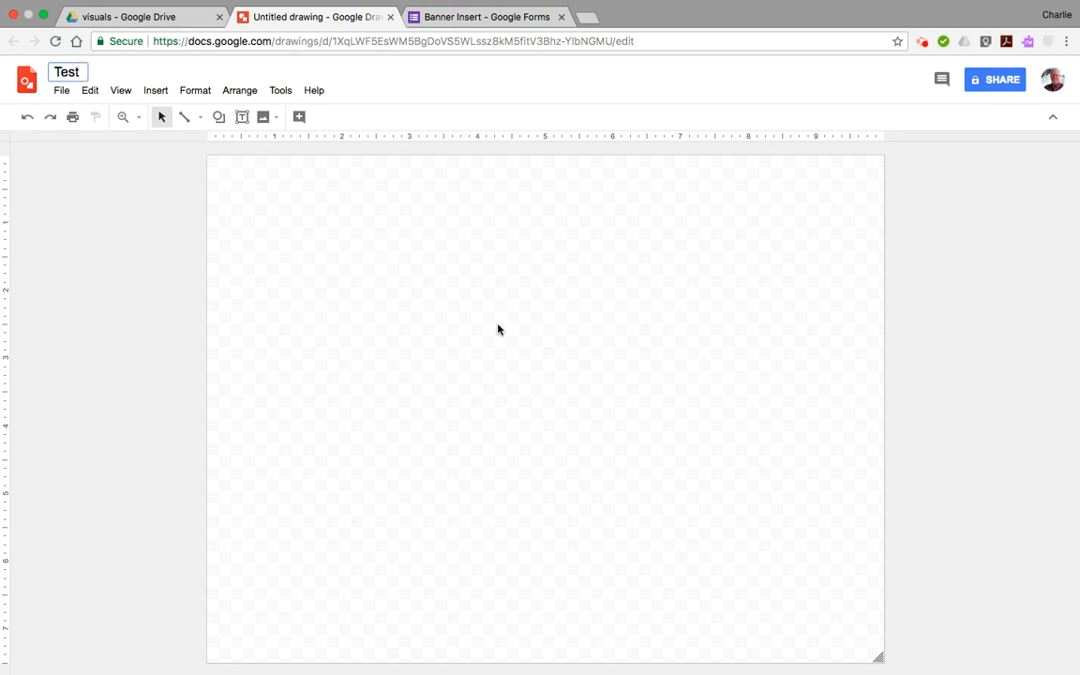
click(500, 359)
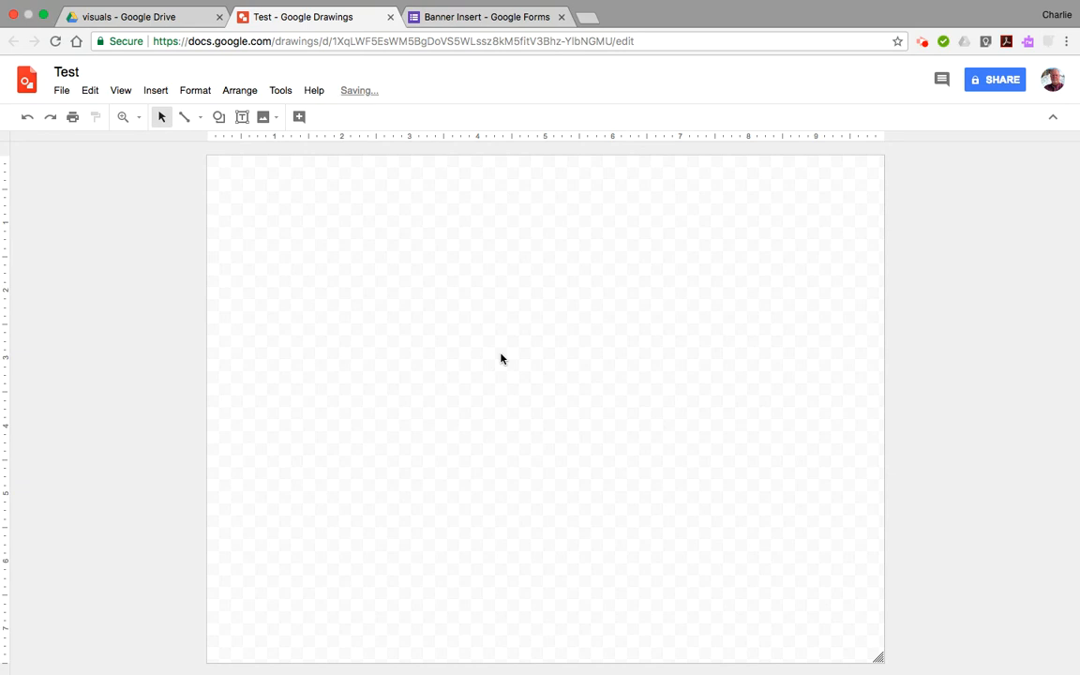
- Search the web for "science banner" and insert the yellow SCIENCE banner image into the drawing
click(155, 91)
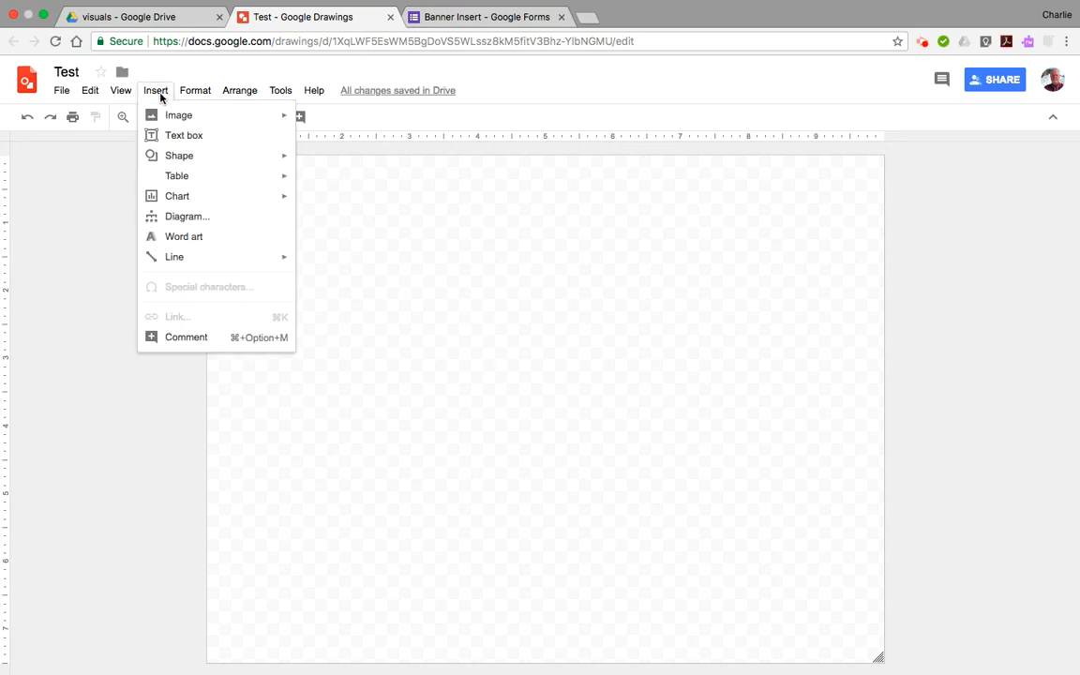
mouse_move(180, 116)
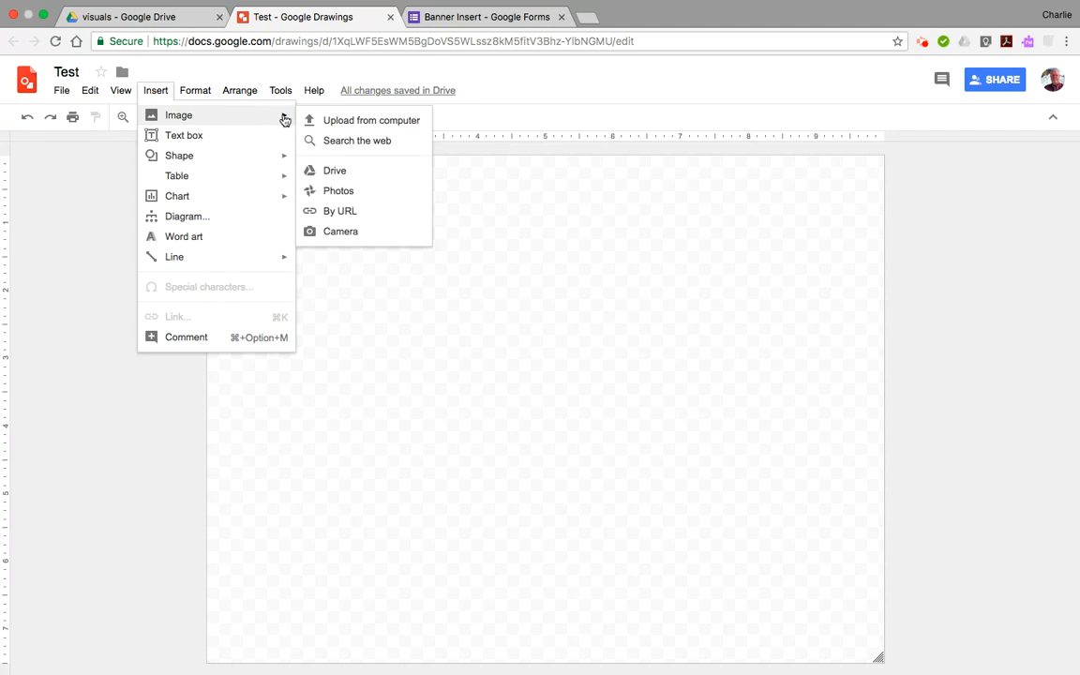
click(365, 141)
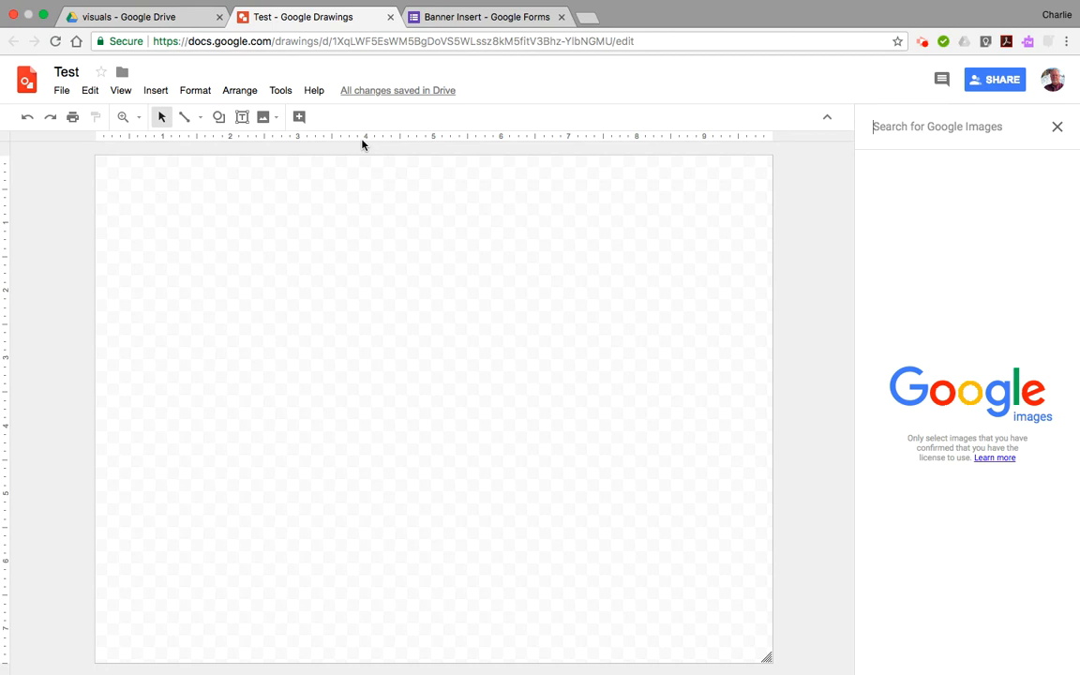
text(scienc)
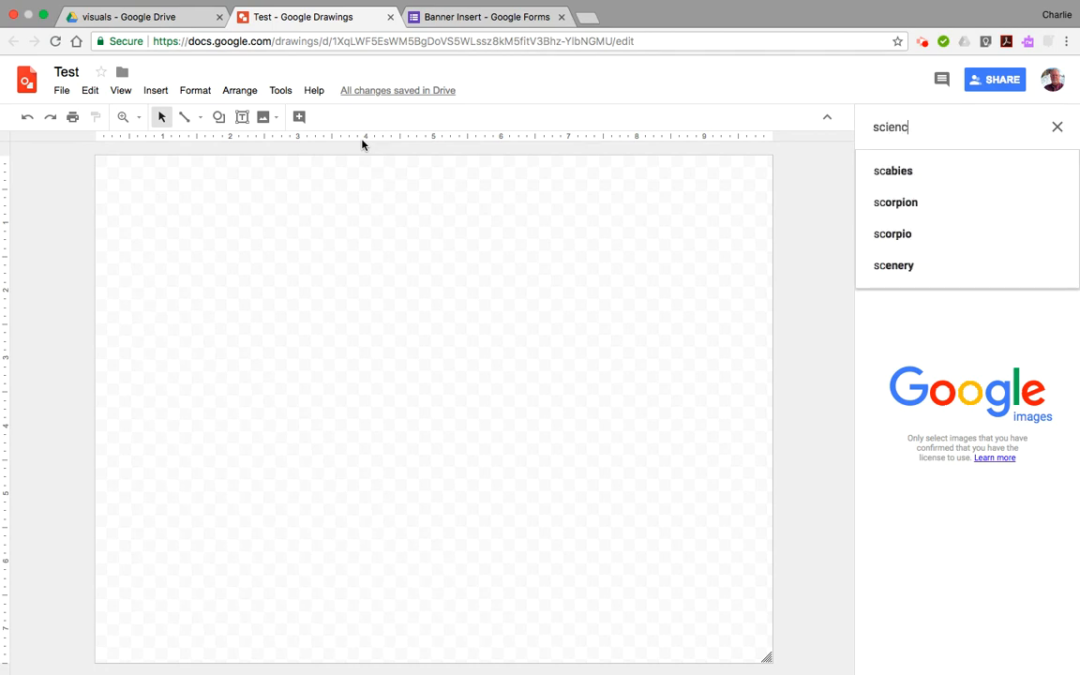
text(e banner)
key(Return)
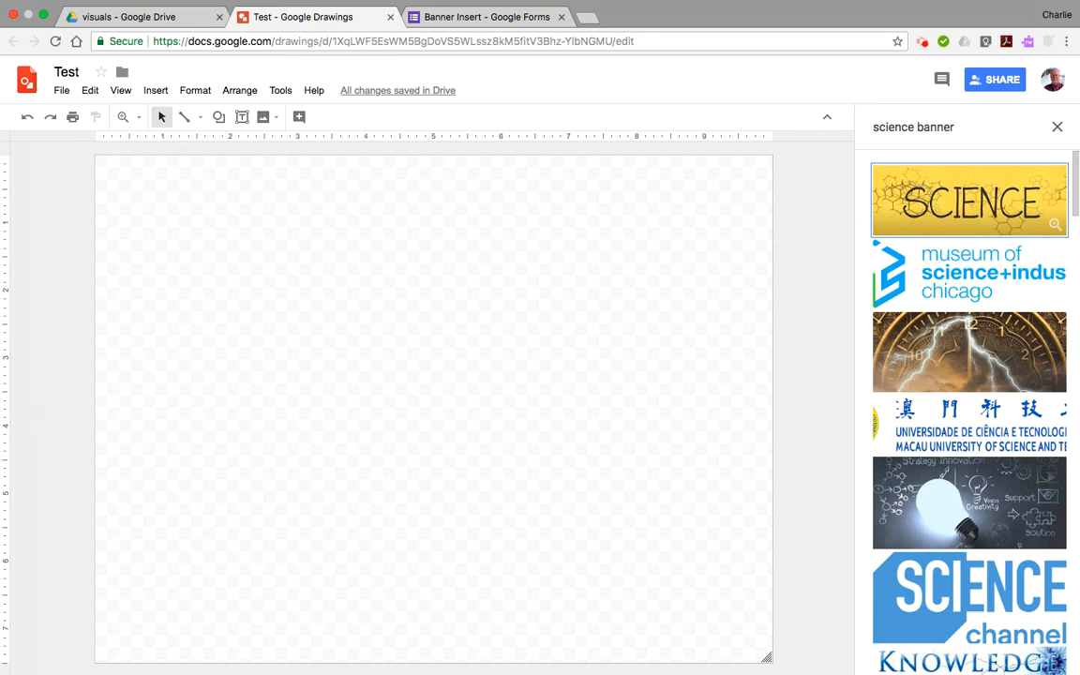
double_click(923, 213)
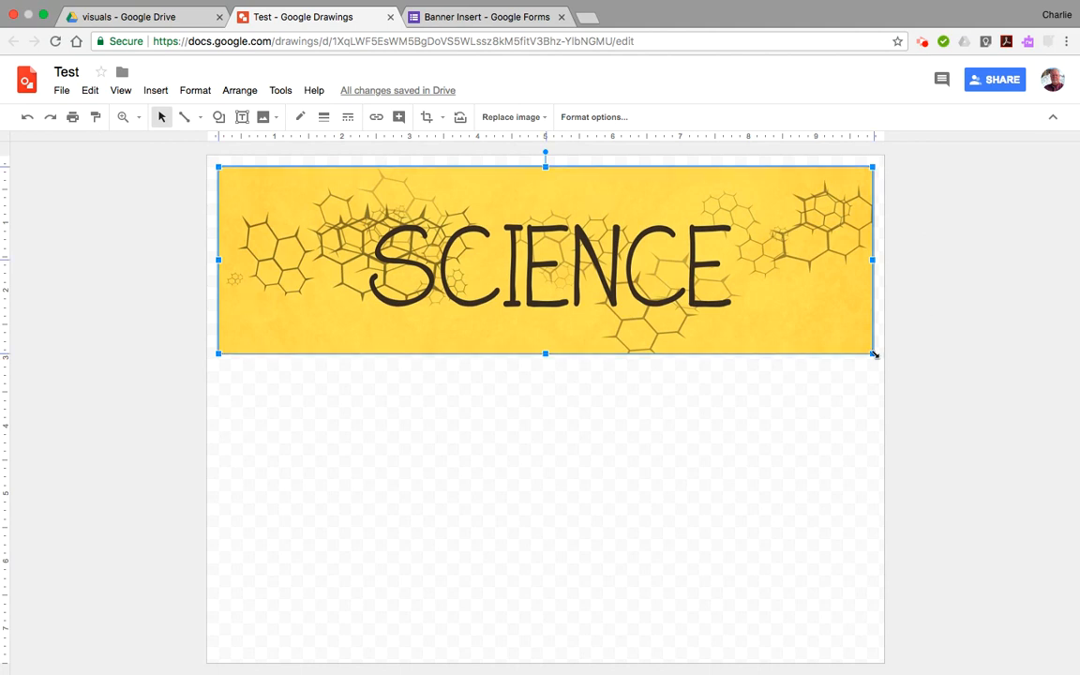
- Shrink the SCIENCE banner to about 3.5 inches wide and center it horizontally and vertically on the canvas
drag(872, 354, 450, 201)
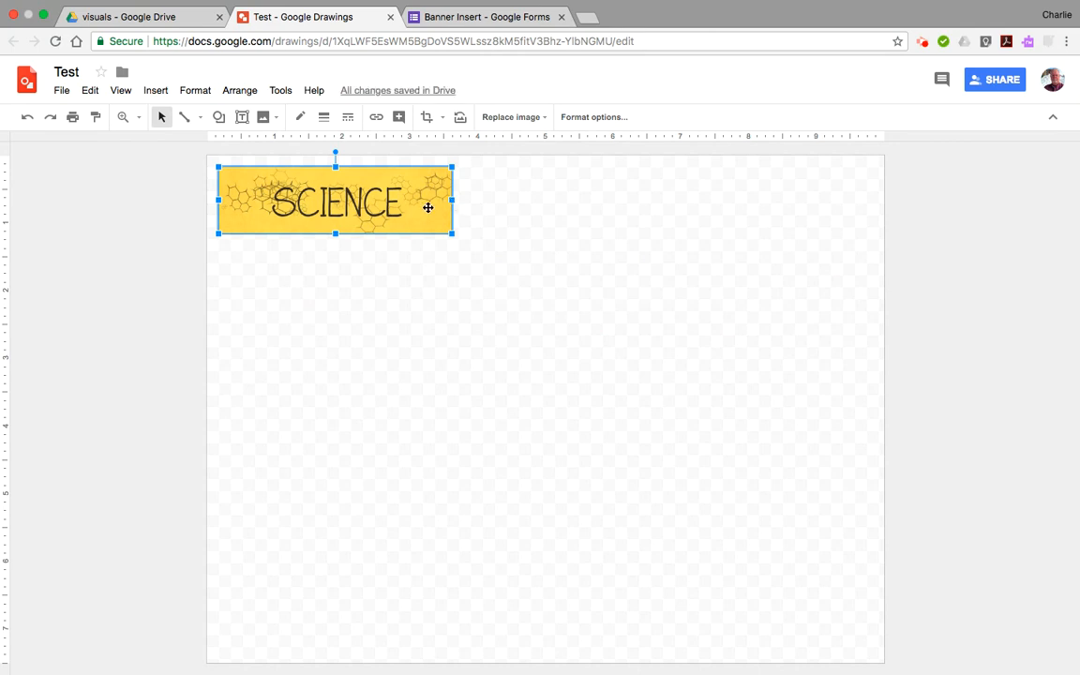
drag(414, 218, 622, 399)
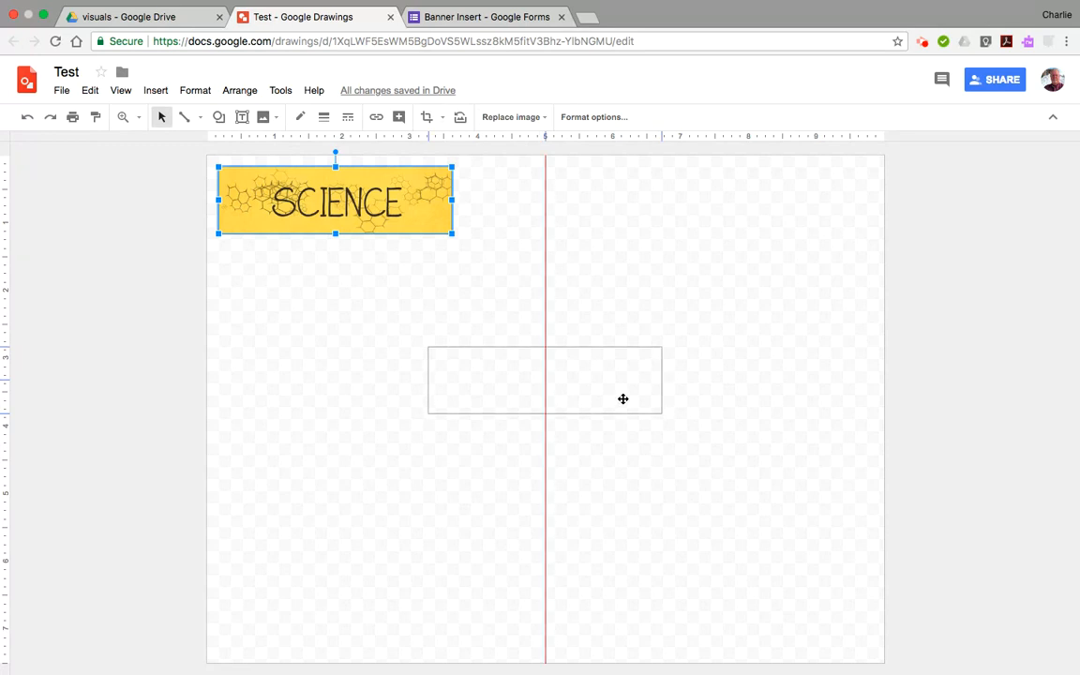
drag(623, 399, 622, 427)
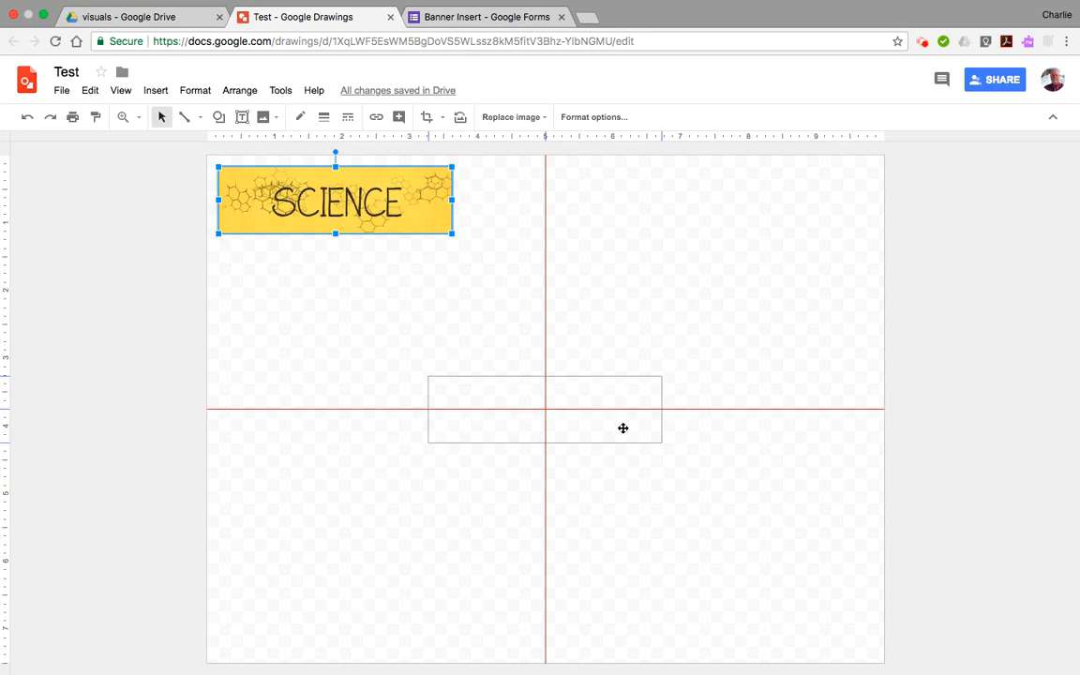
drag(622, 428, 623, 431)
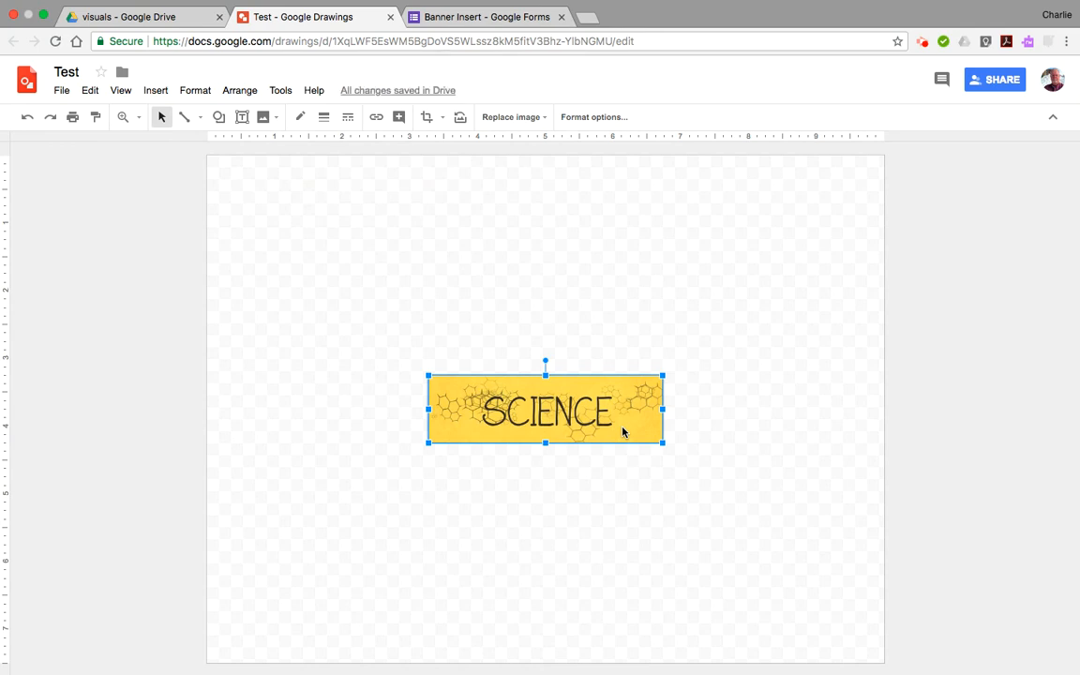
click(728, 297)
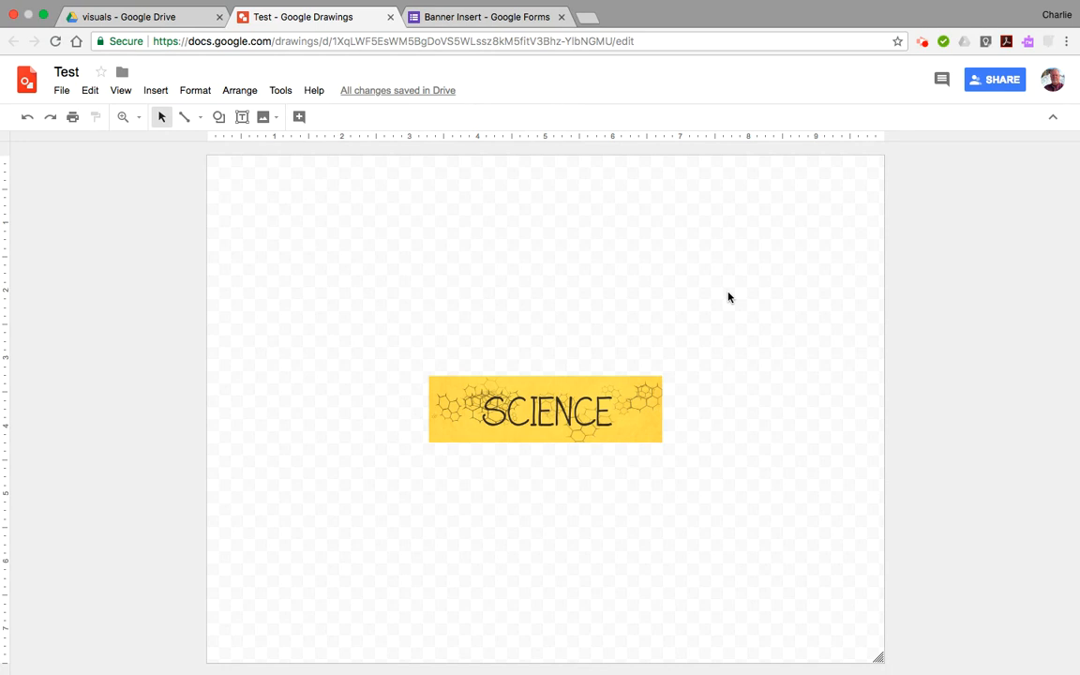
- Publish the drawing to the web as a Medium (960x720) image link and copy that link
click(60, 95)
mouse_move(71, 262)
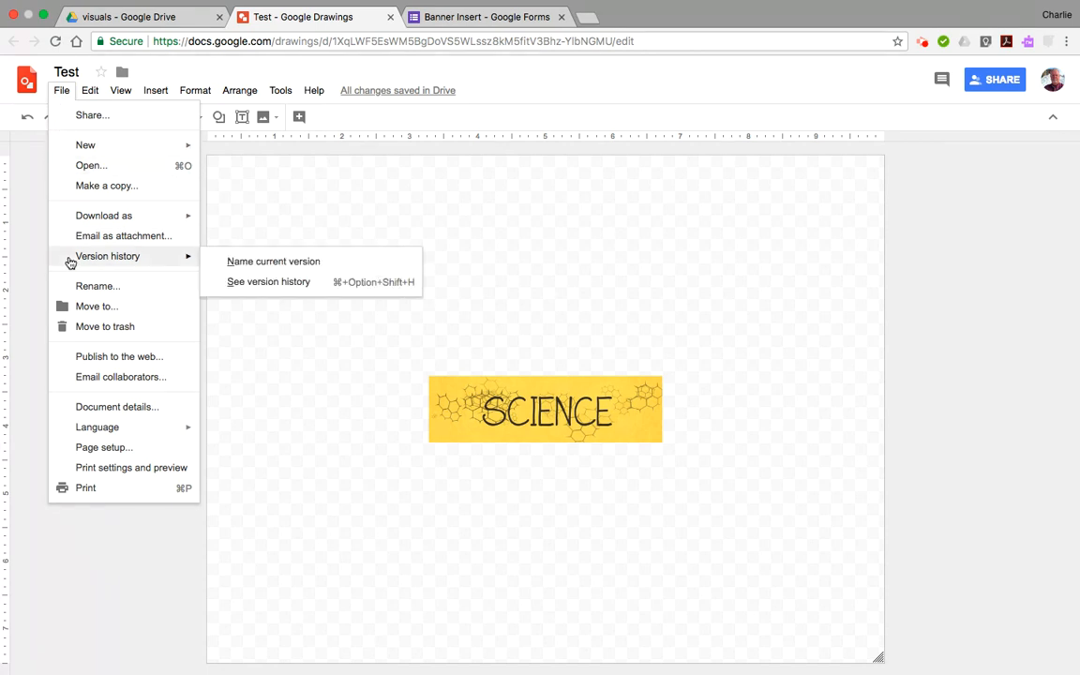
click(68, 361)
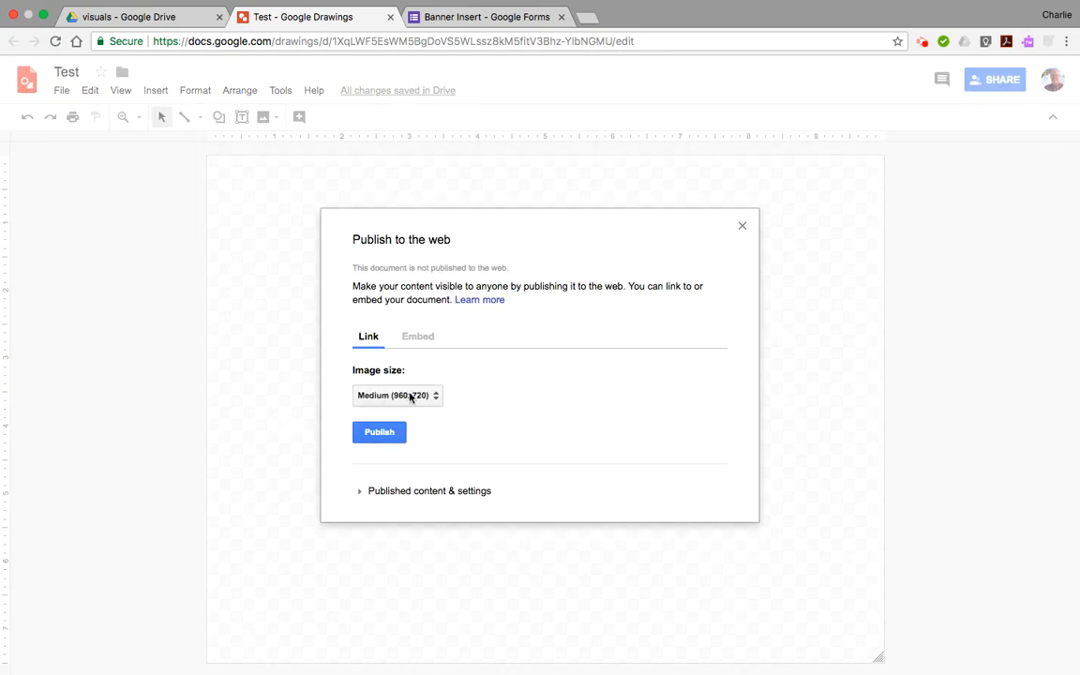
click(380, 434)
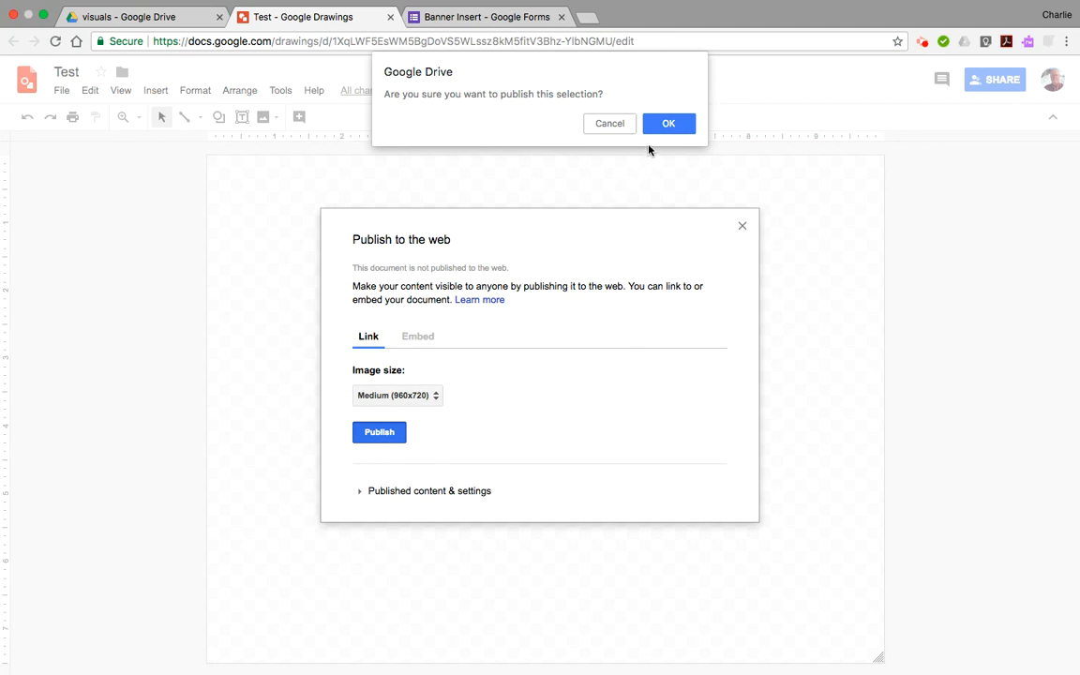
click(668, 123)
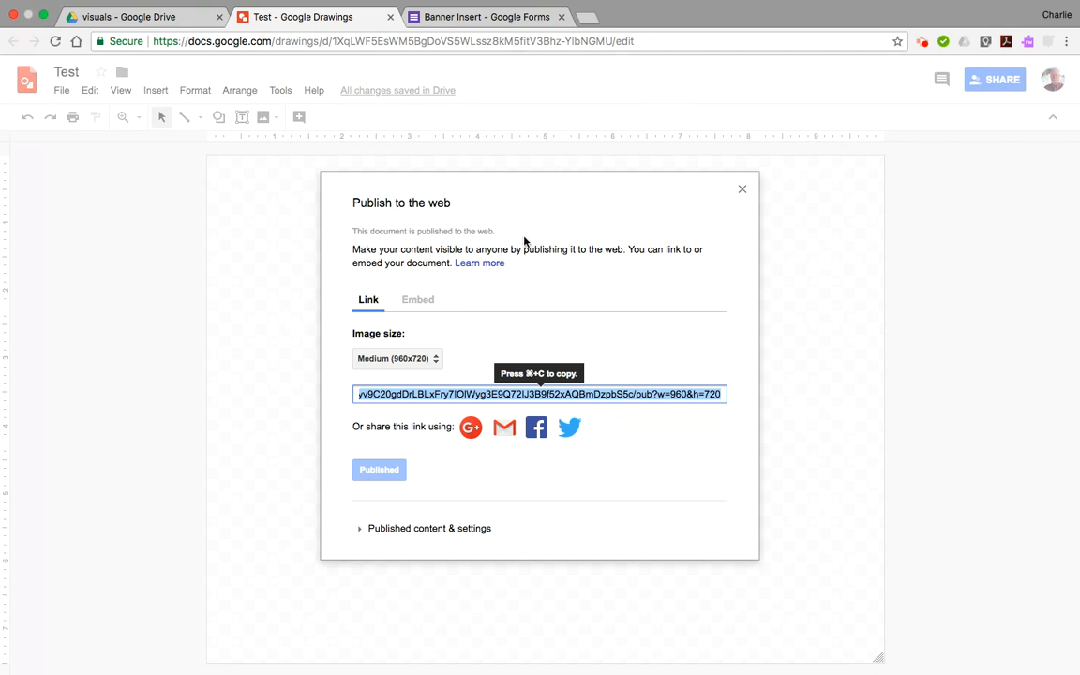
click(741, 191)
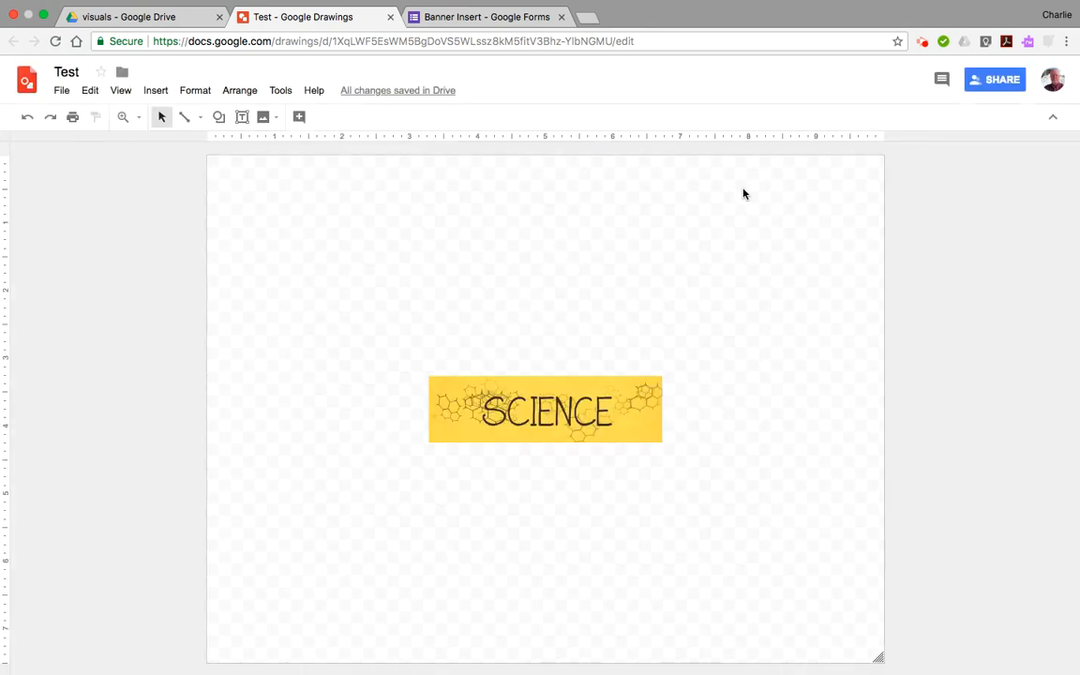
- Switch to the Banner Insert form and insert the SCIENCE banner by its published image URL below the form title
click(509, 19)
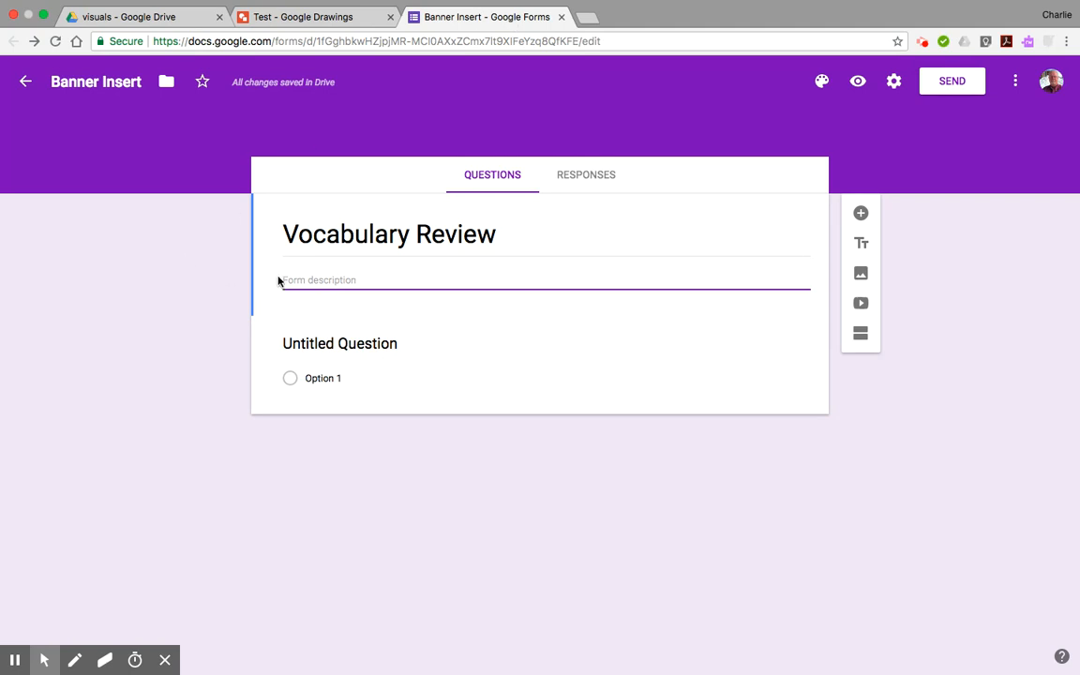
click(862, 276)
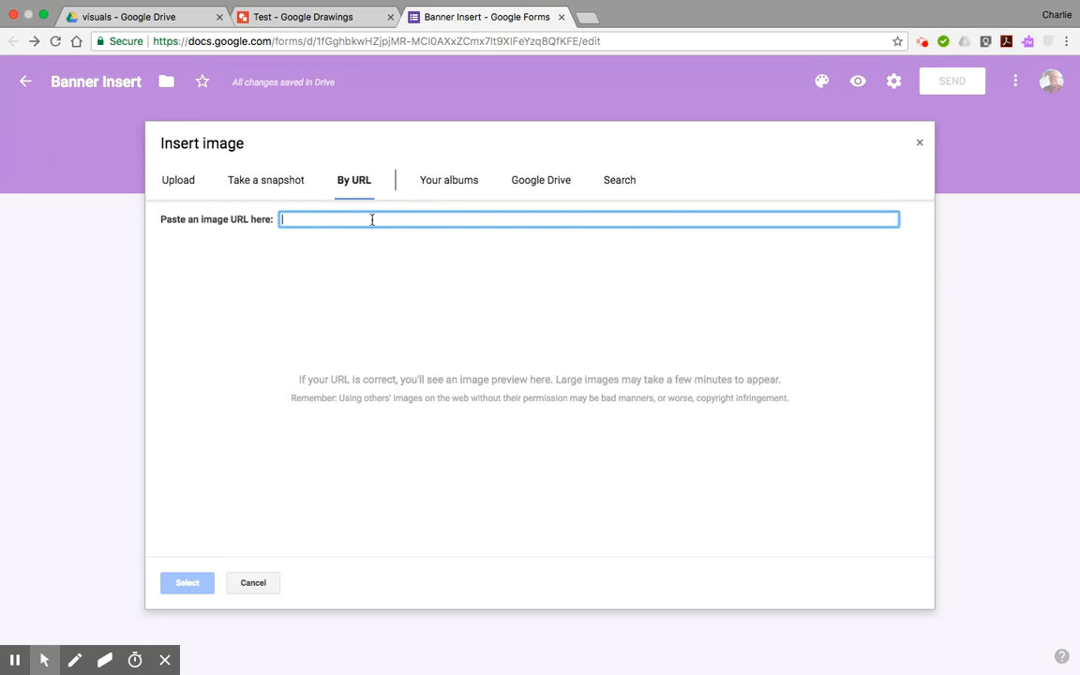
text(https://docs.google.com/drawings/d/e/2PACX-1vSGFZjhheJUyqSeoawvbUrsyaQ8Wkyv9C20gdDrLBLxFry7lOlWyg3E9Q72lJ3B9f52xAQBmDzpbS5c/pub?w=960&h=720)
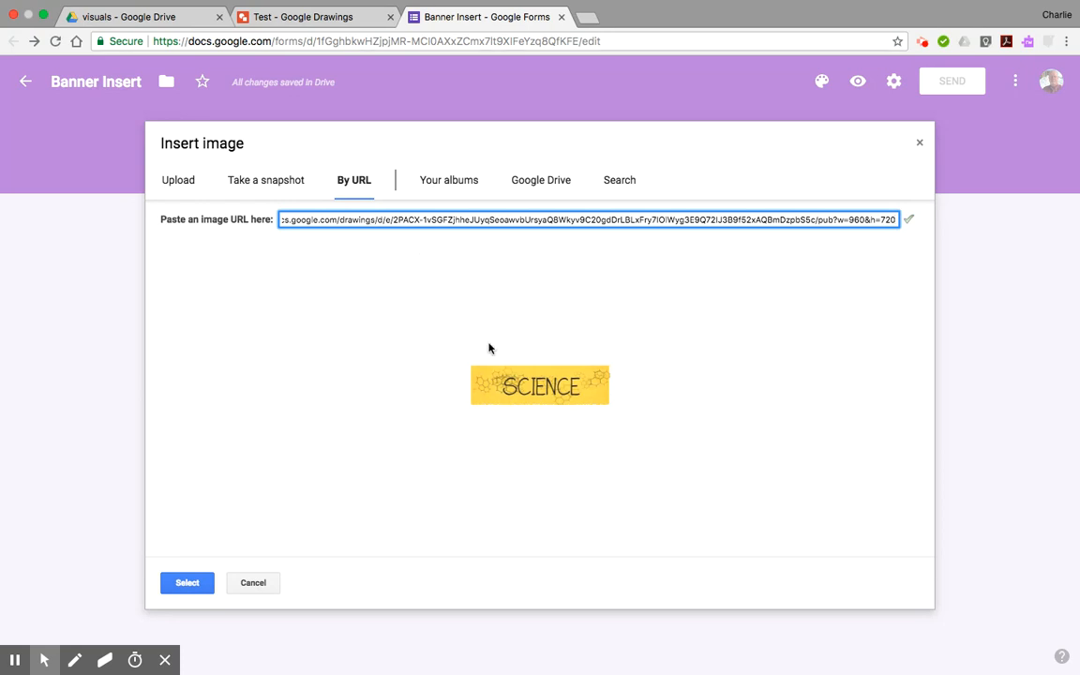
click(188, 583)
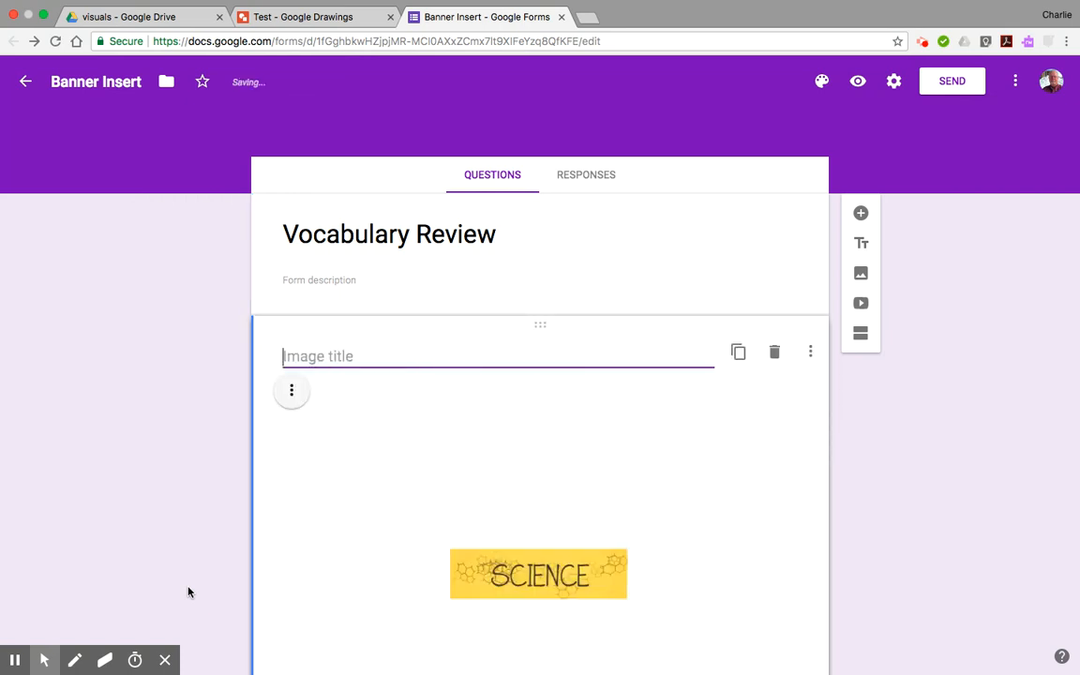
- Check the extent of the inserted banner image and preview how it looks in the Vocabulary Review form
scroll(506, 504, down, 3)
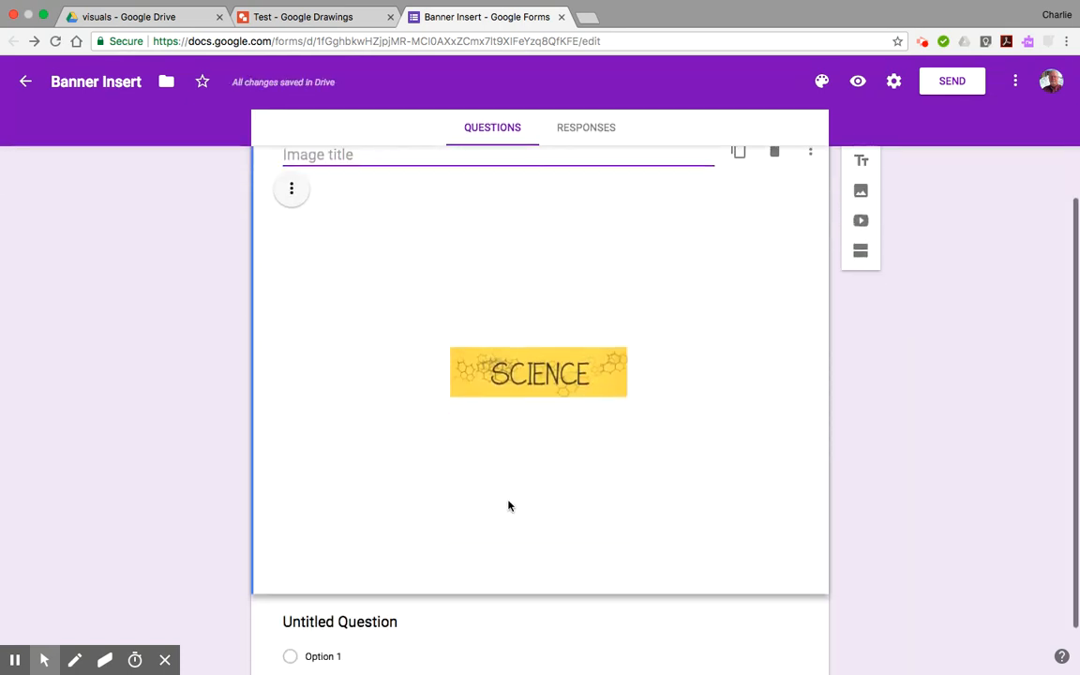
click(570, 302)
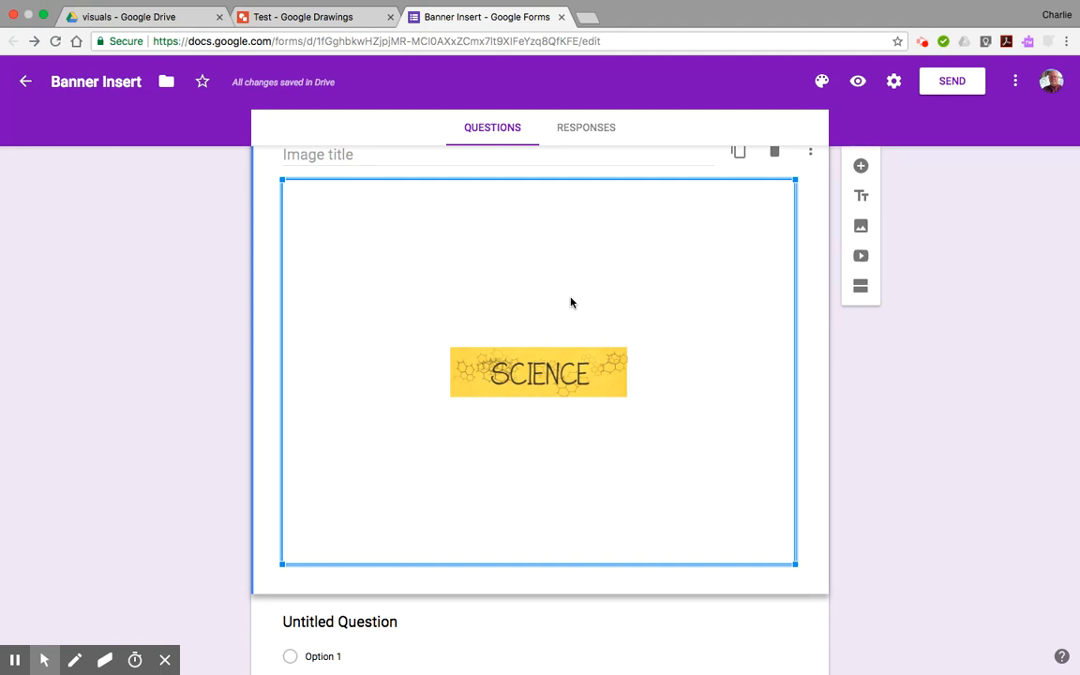
click(859, 82)
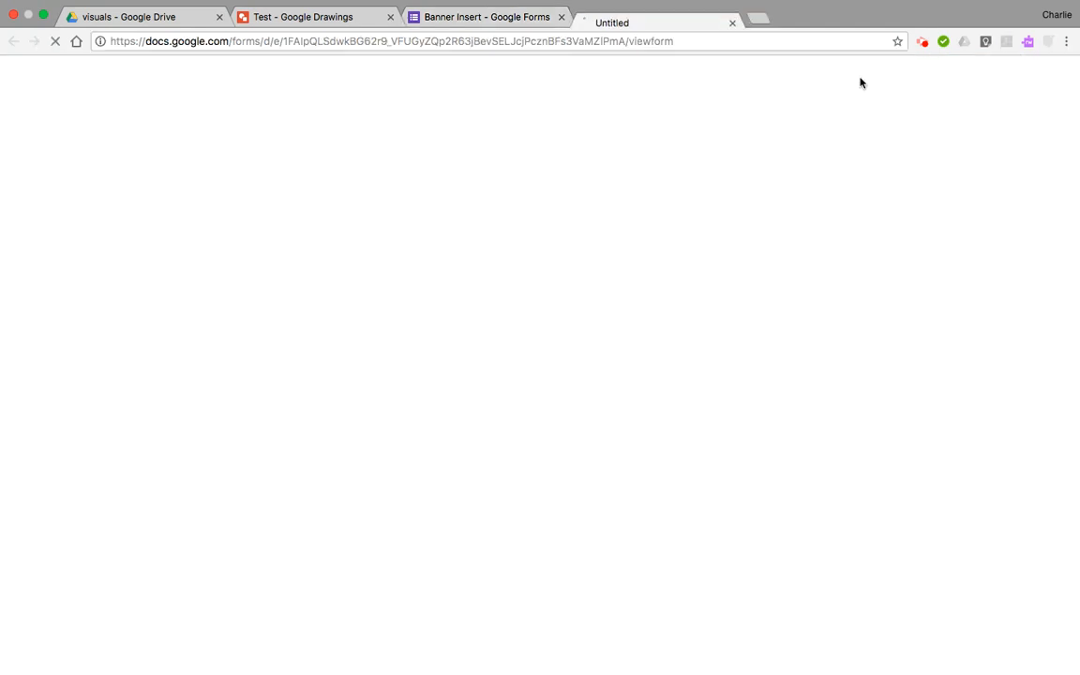
scroll(670, 357, down, 2)
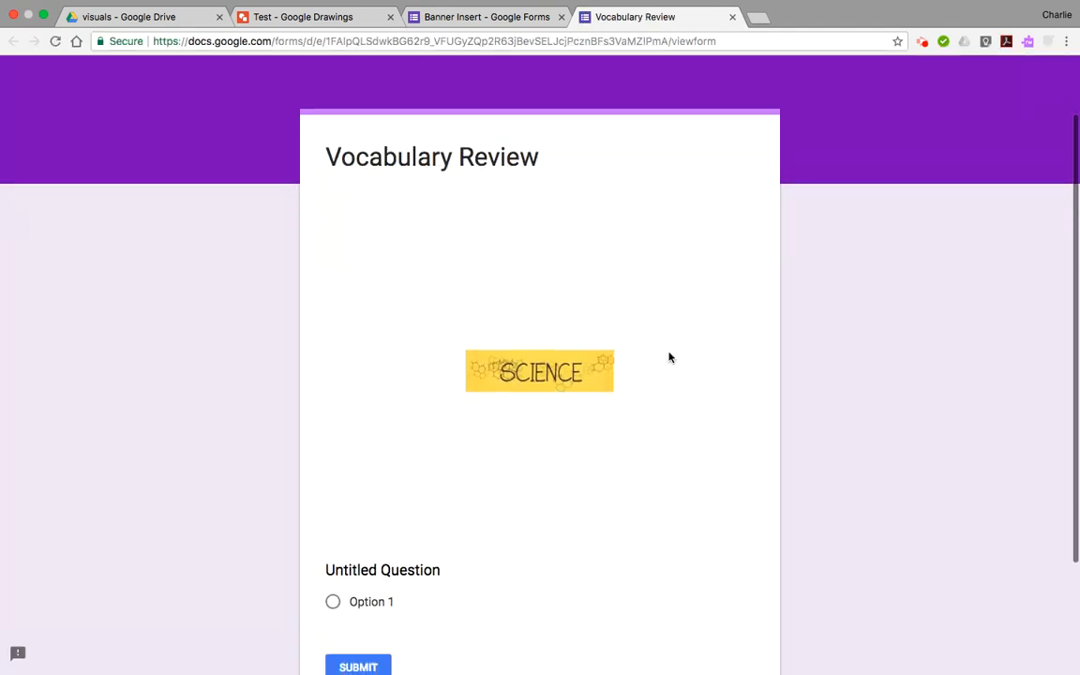
scroll(669, 357, down, 2)
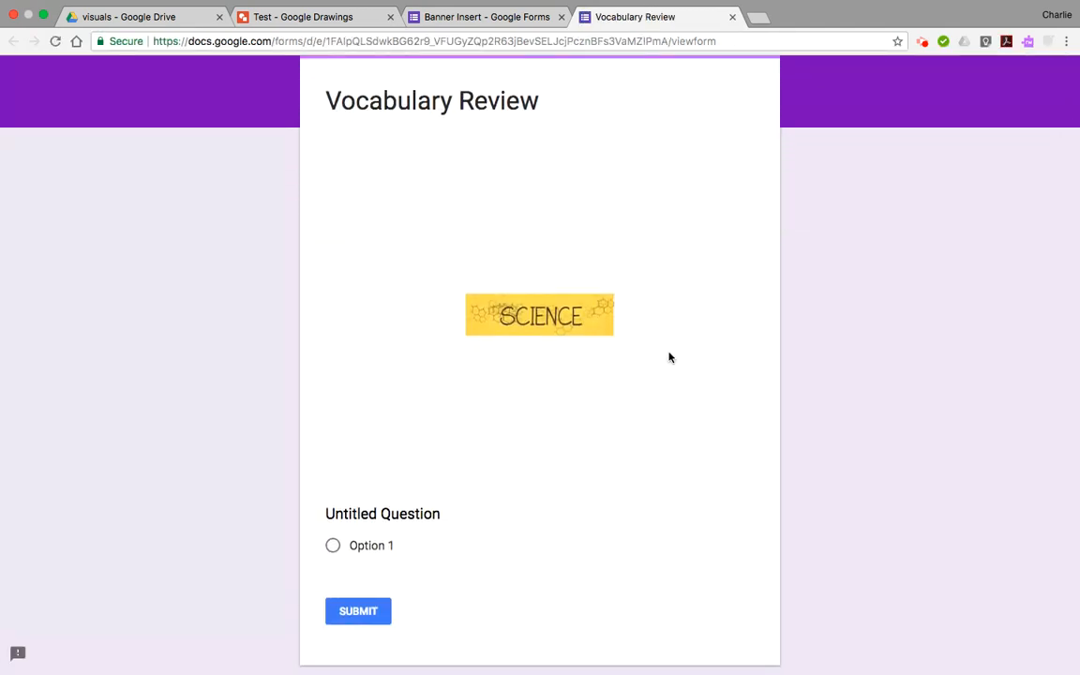
scroll(669, 357, up, 3)
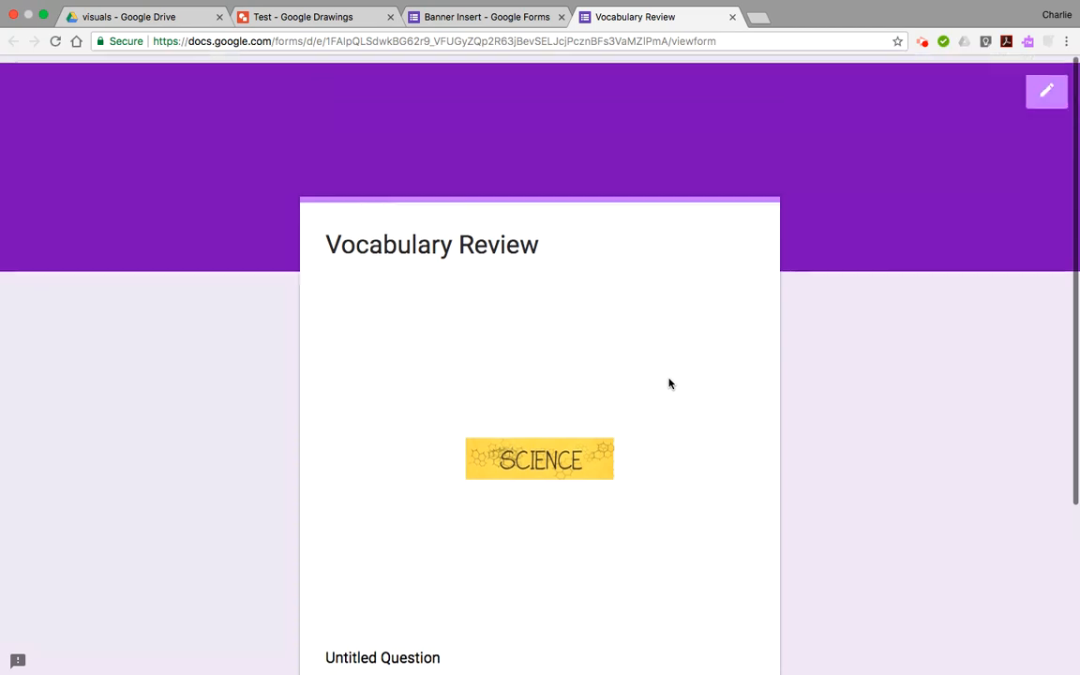
click(732, 17)
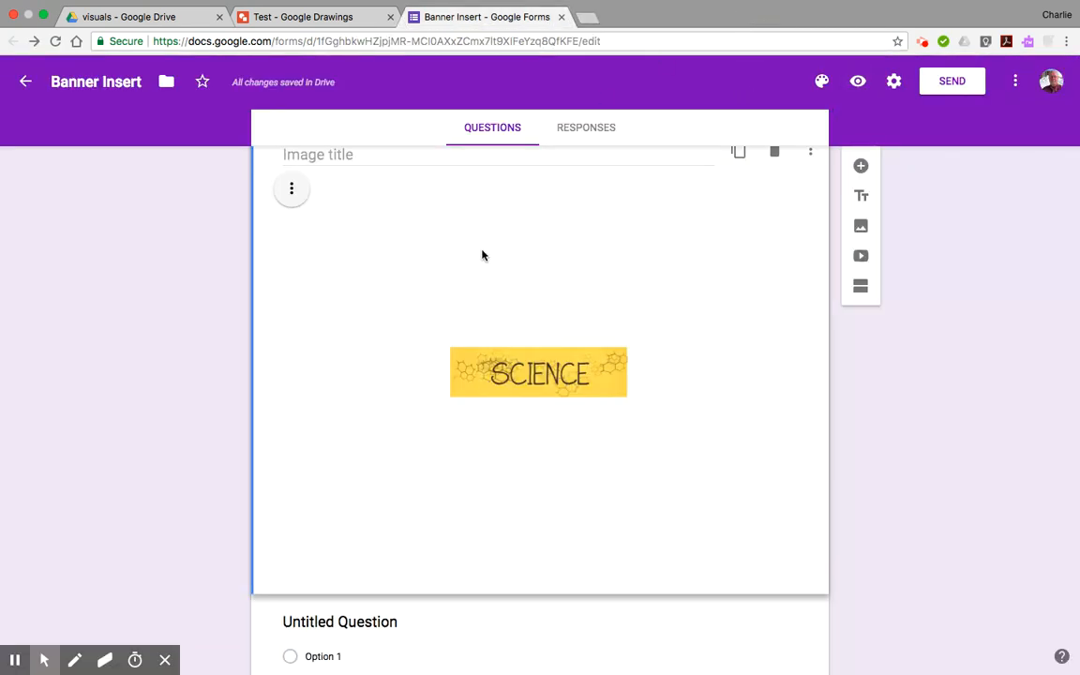
- Shrink the inserted SCIENCE image in the form proportionally to a little over half its width
click(626, 355)
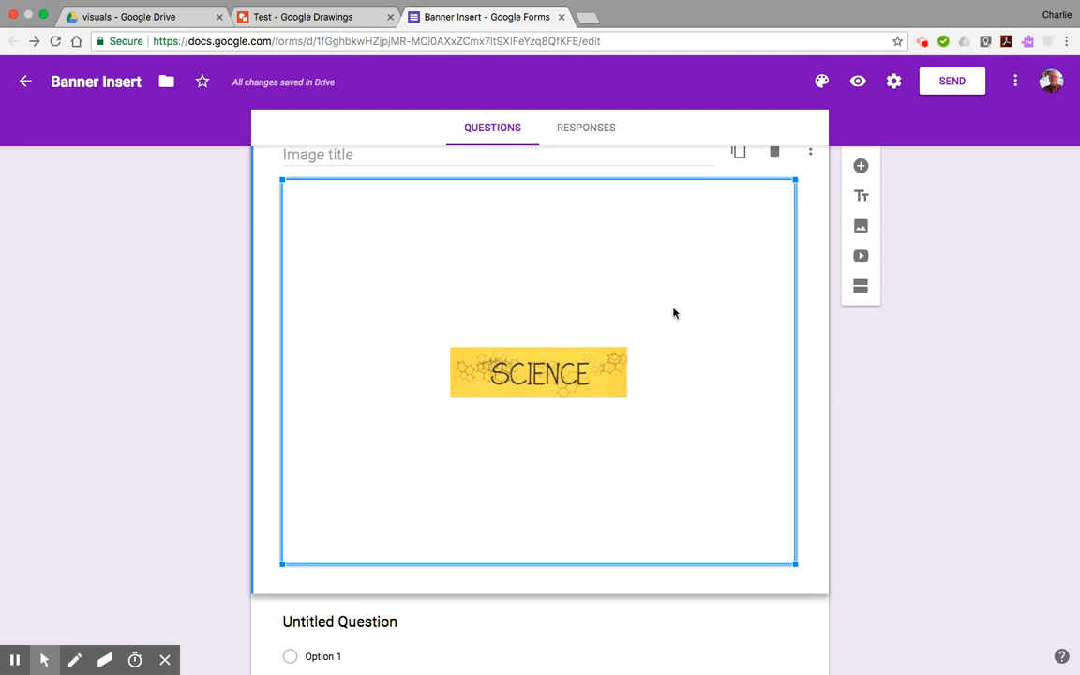
click(794, 179)
drag(794, 179, 585, 390)
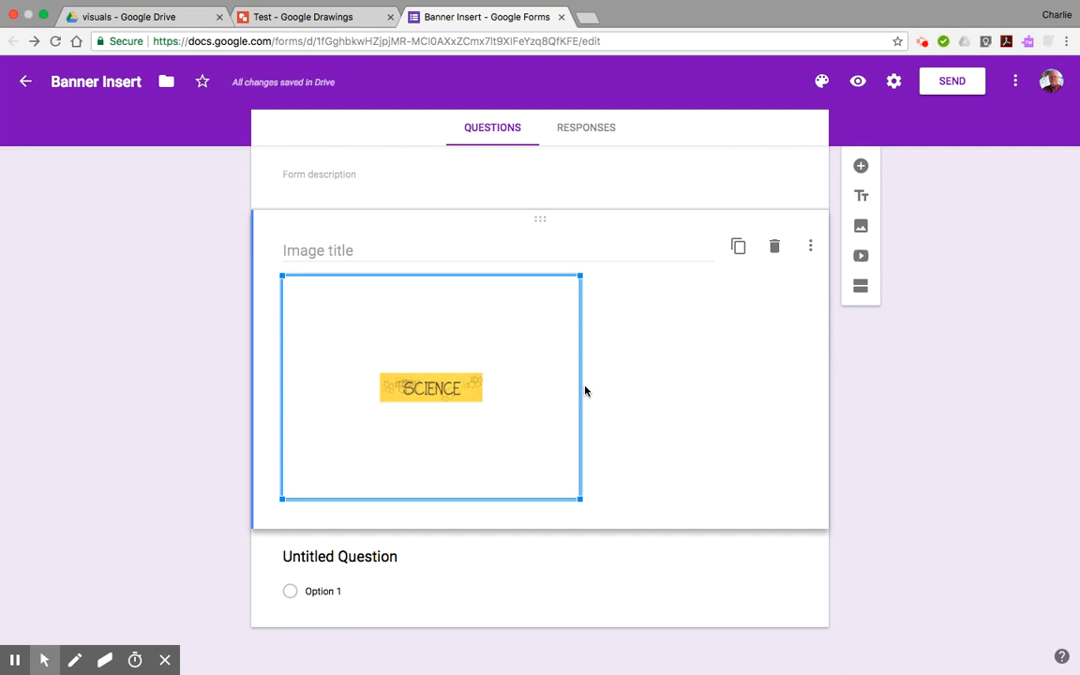
click(626, 389)
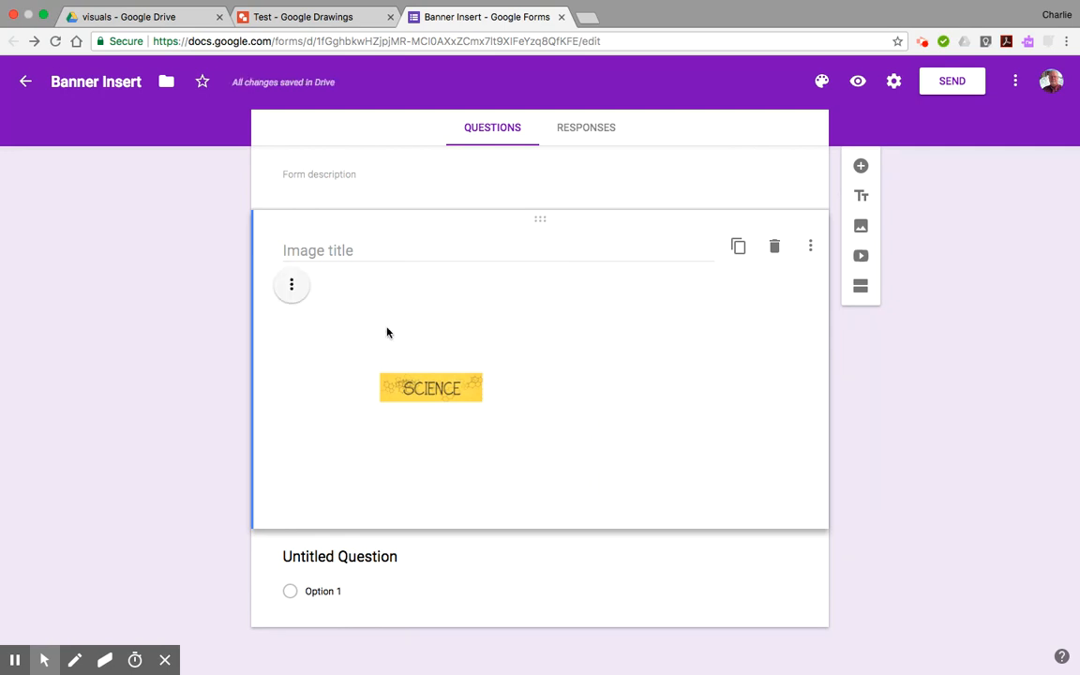
- Remove the SCIENCE image with the oversized blank margins from the form
click(291, 290)
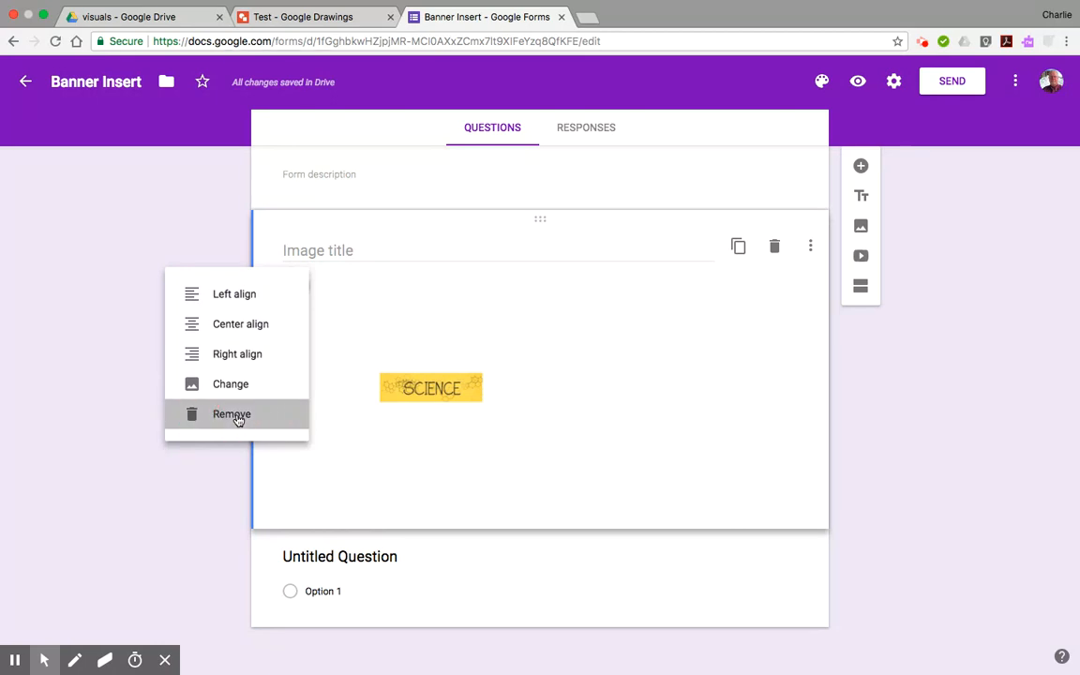
click(237, 415)
click(292, 282)
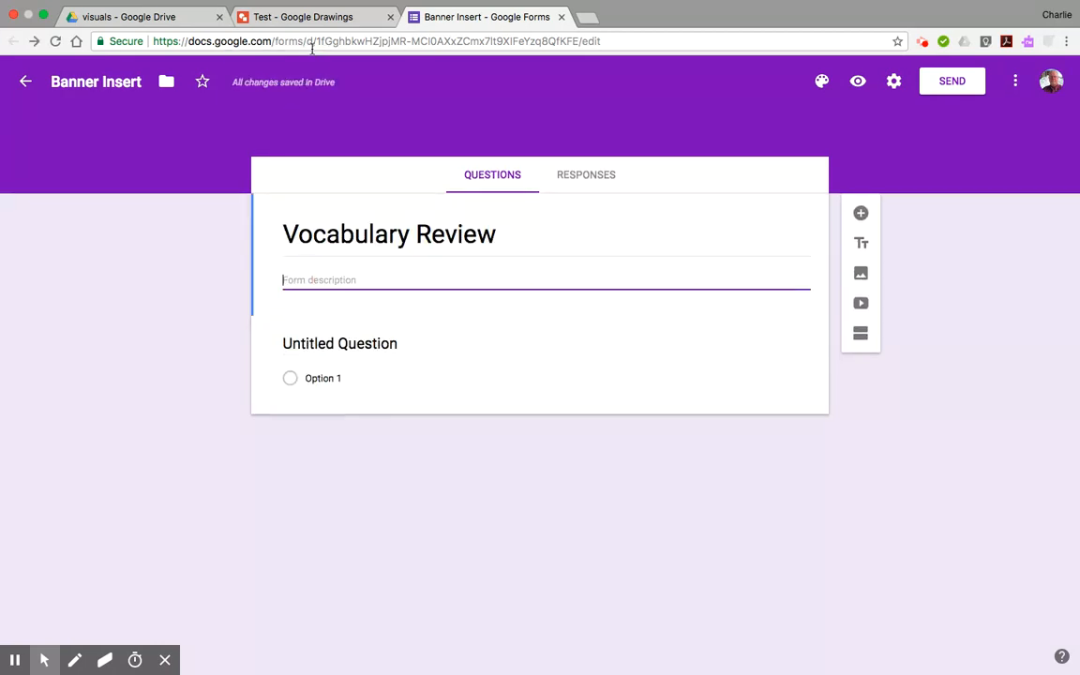
- Switch to the Test drawing, move the SCIENCE banner into the canvas's upper-left corner, and shrink the canvas to about 3.5 by 1 inches around it
click(319, 17)
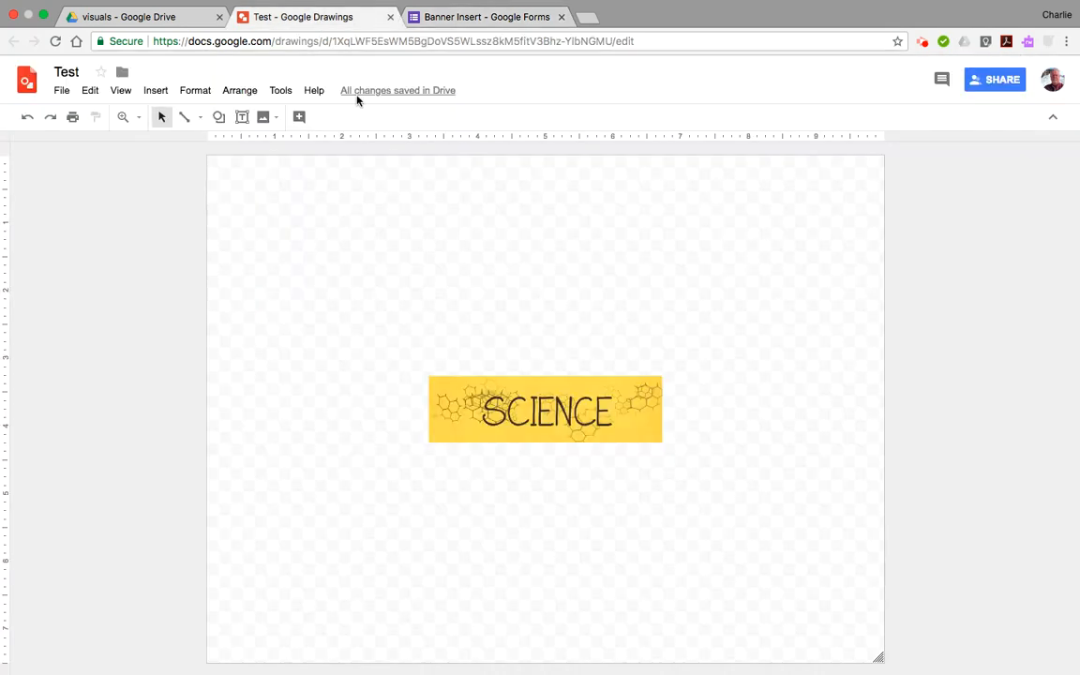
click(524, 418)
drag(524, 418, 305, 203)
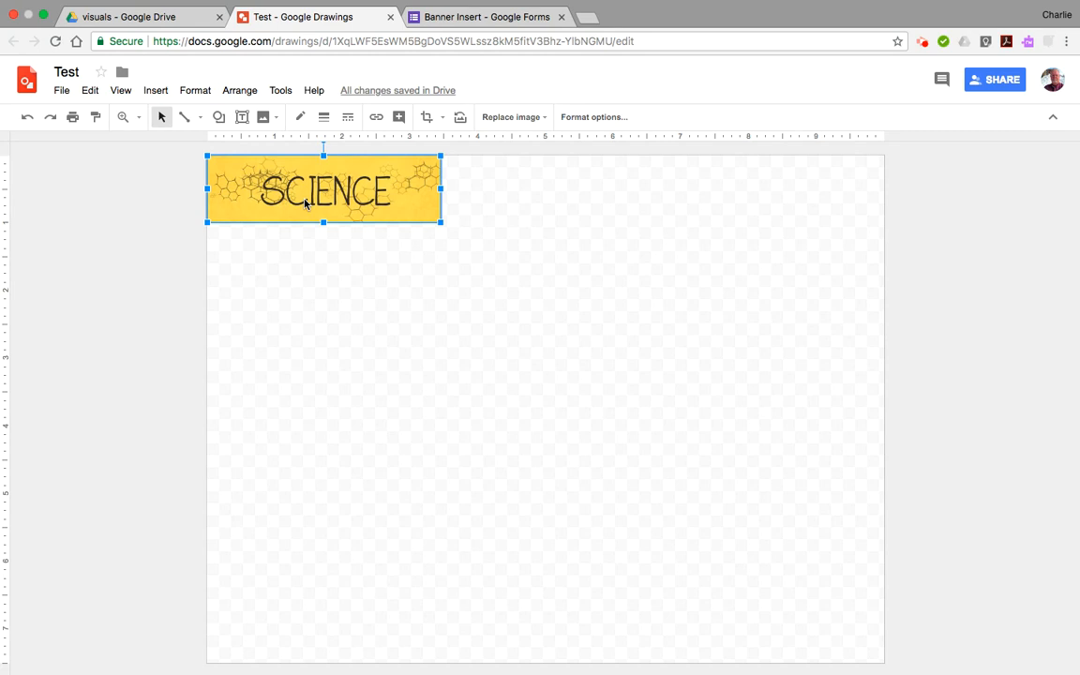
click(582, 302)
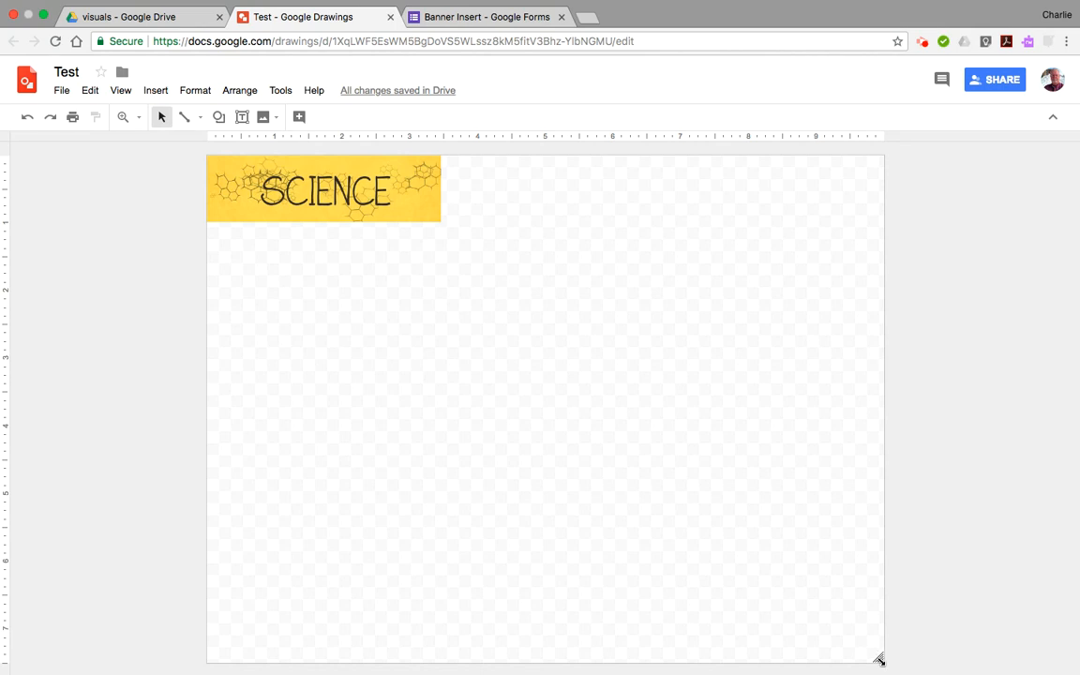
drag(878, 659, 442, 219)
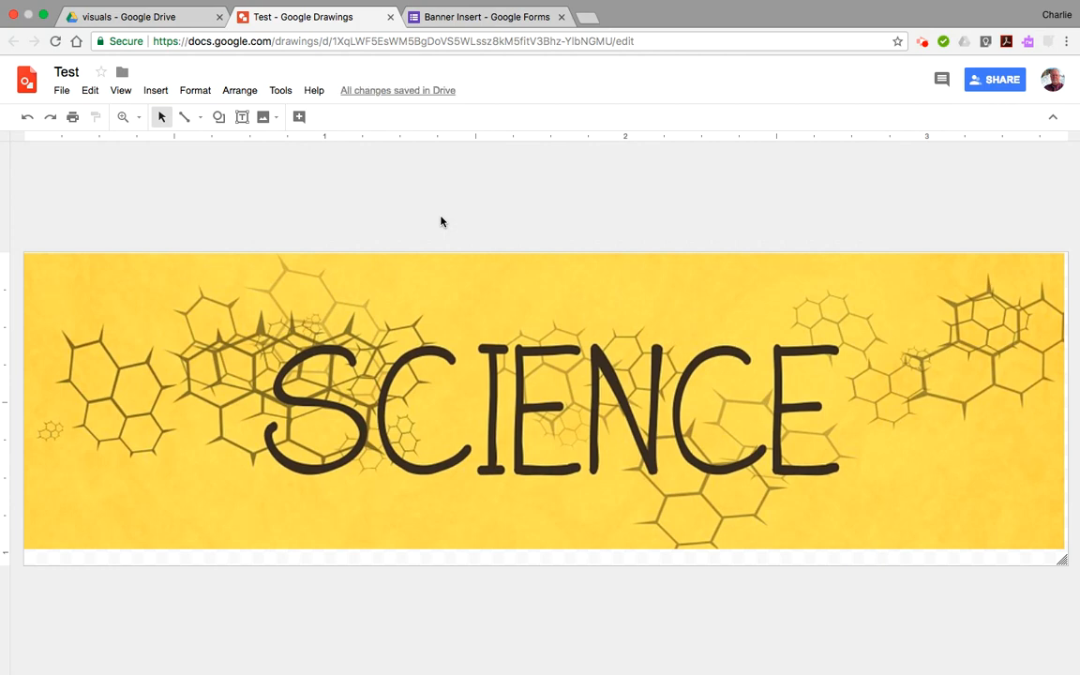
- Copy the cropped drawing's published web link at the Medium (333x100) image size
click(62, 92)
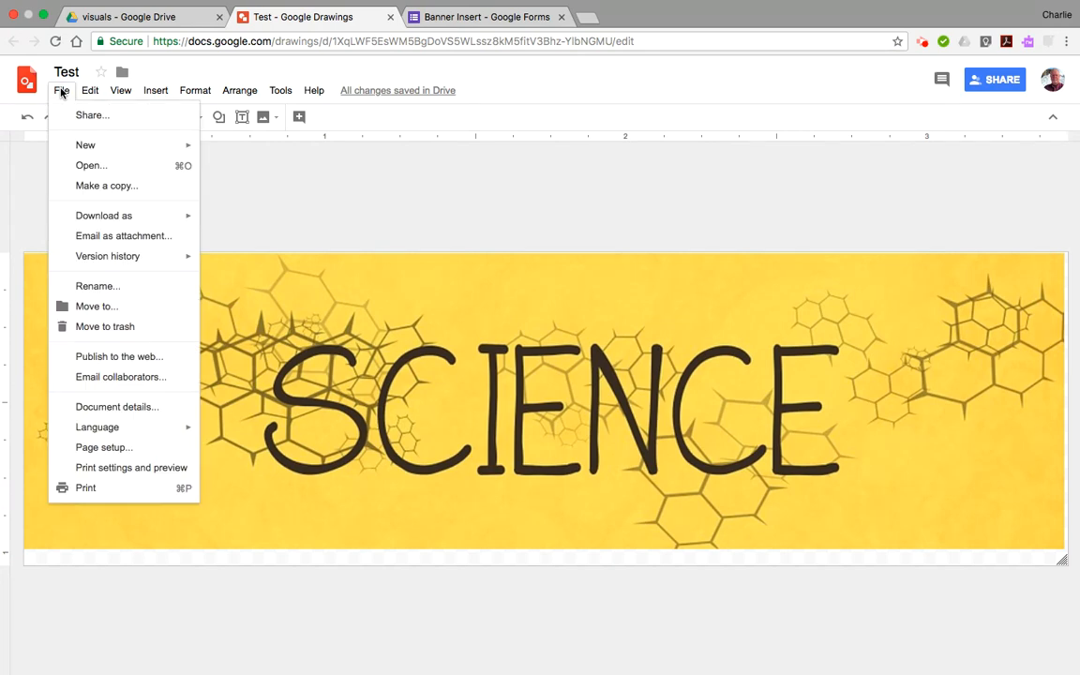
click(104, 357)
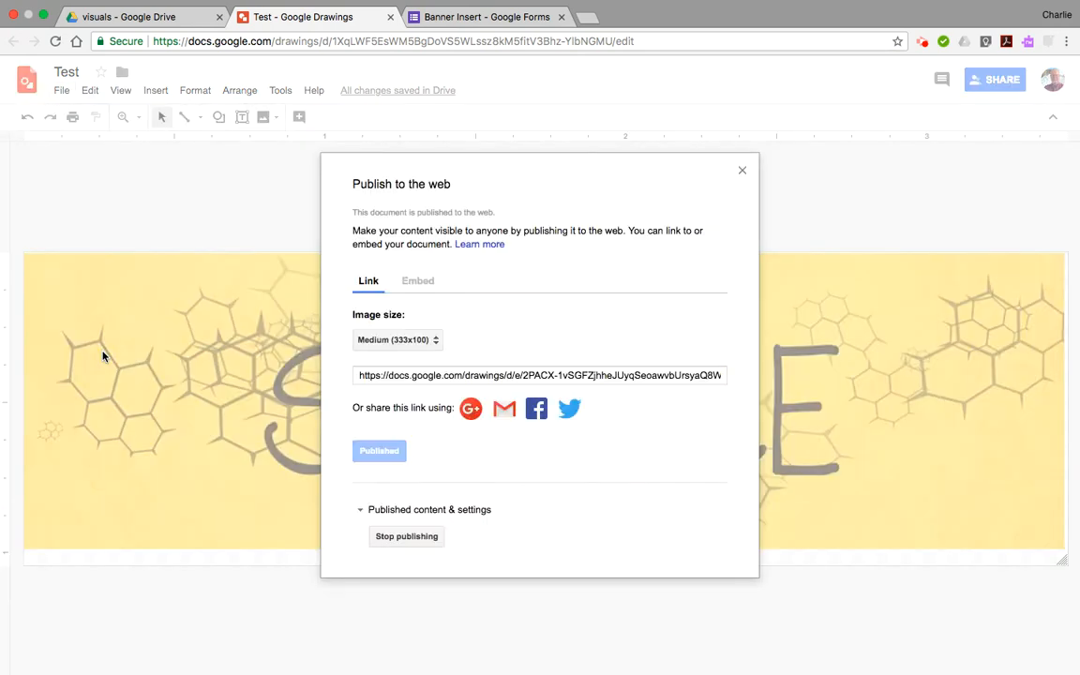
click(392, 374)
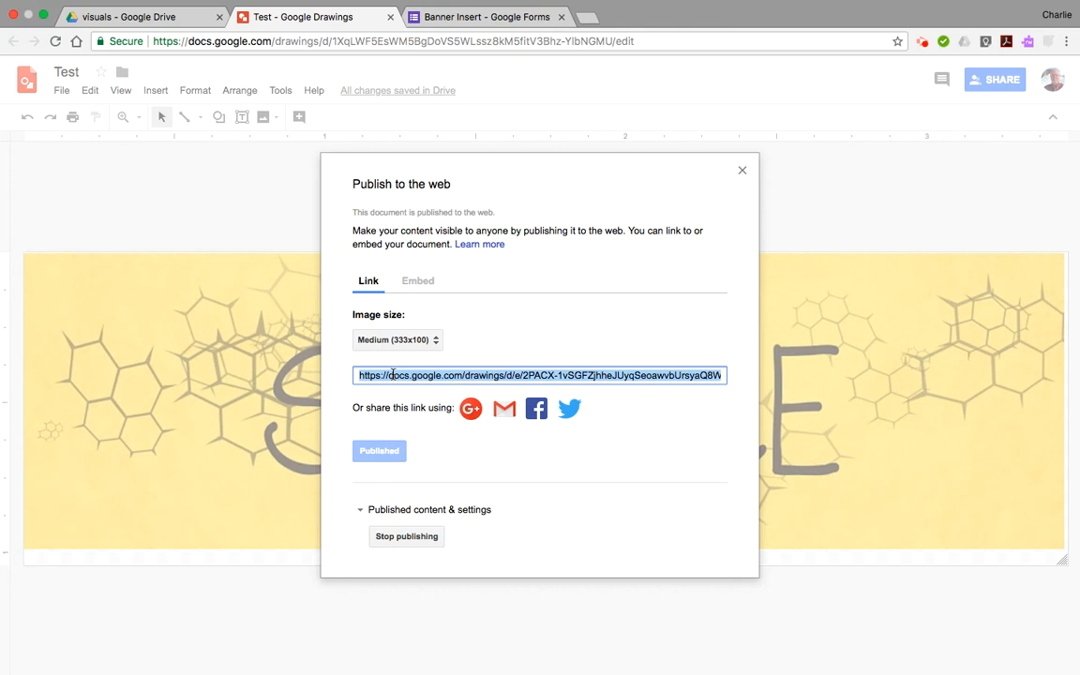
click(741, 169)
- Switch to the Banner Insert form and insert the cropped SCIENCE banner by its copied URL below the form title
click(494, 17)
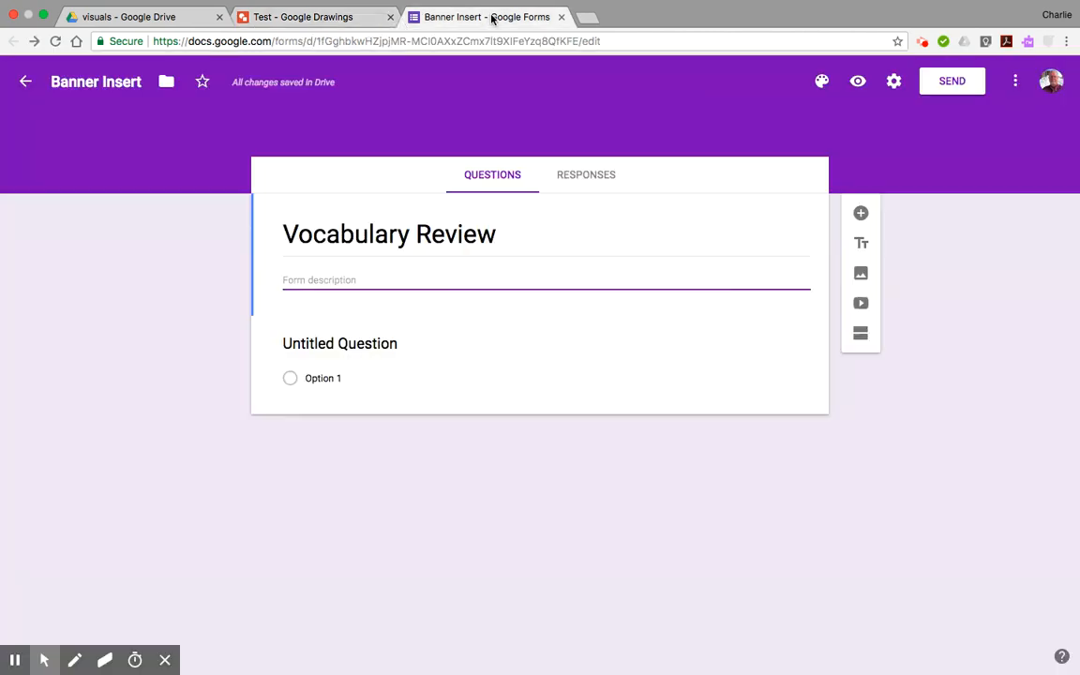
click(861, 271)
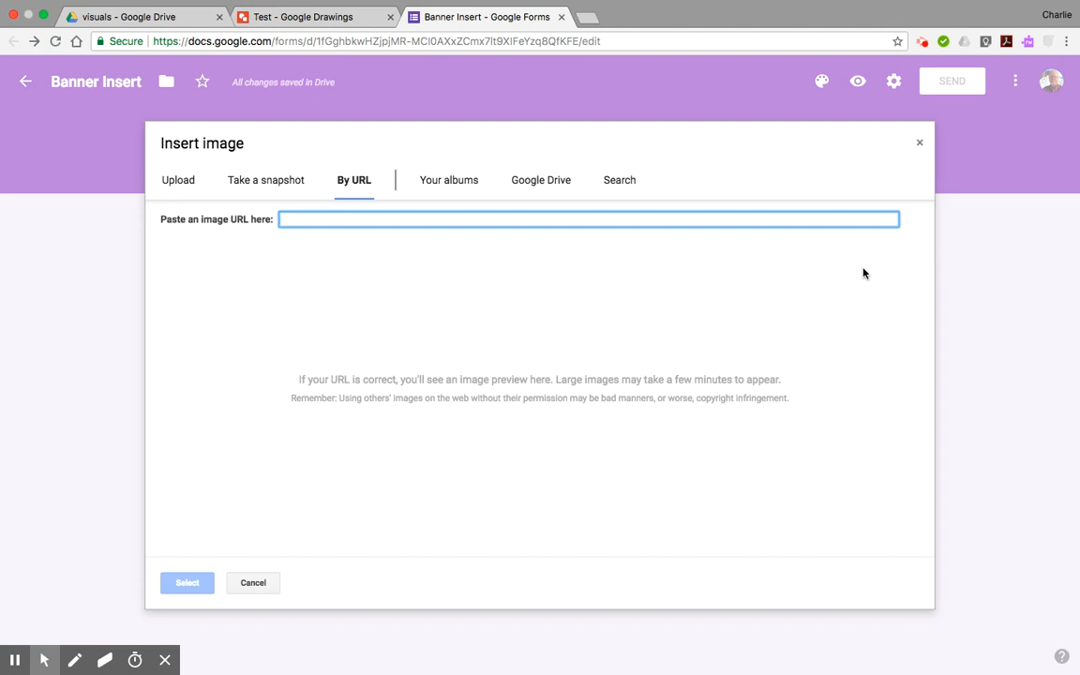
key(super+v)
key(Escape)
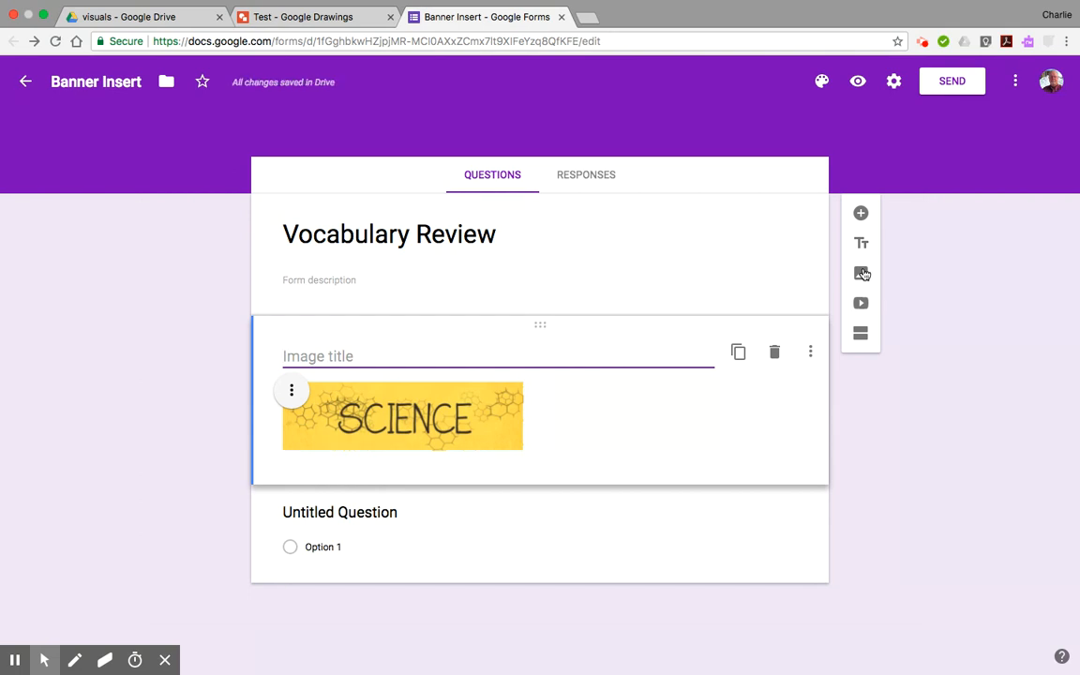
- Center-align the SCIENCE banner image in the form and preview the Vocabulary Review form
click(483, 426)
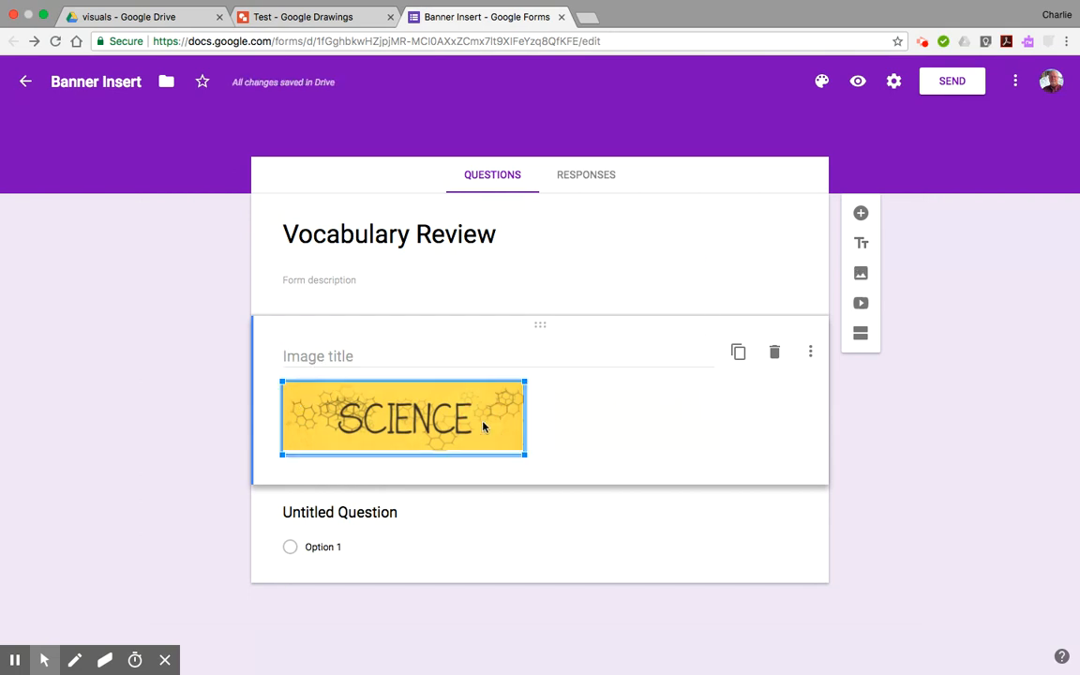
click(675, 425)
click(292, 390)
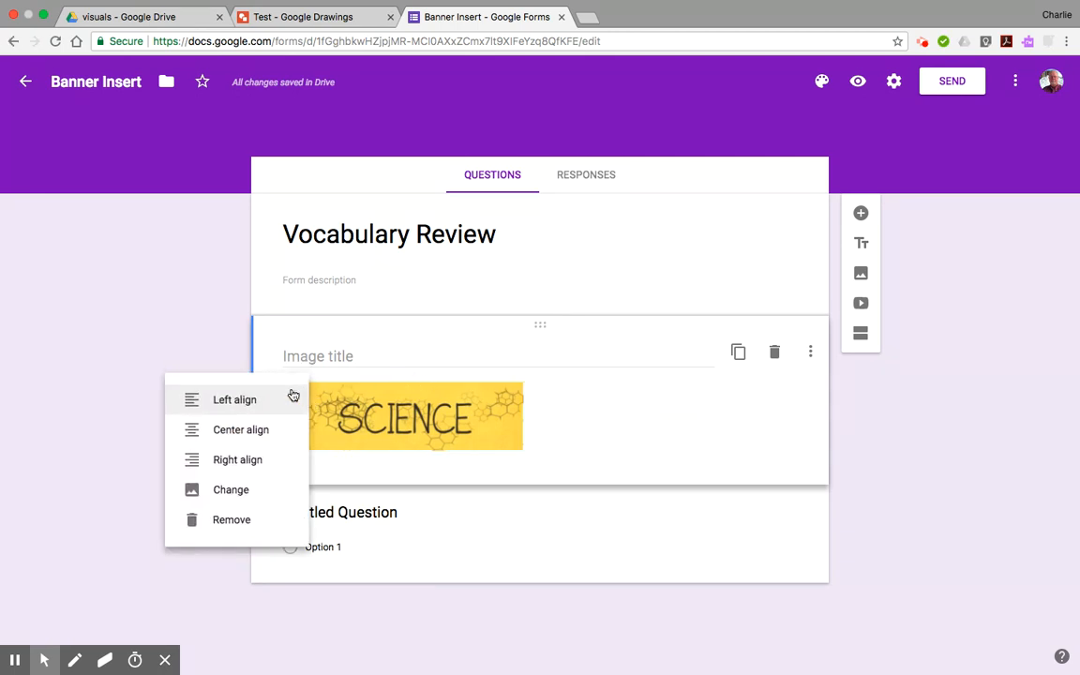
click(264, 432)
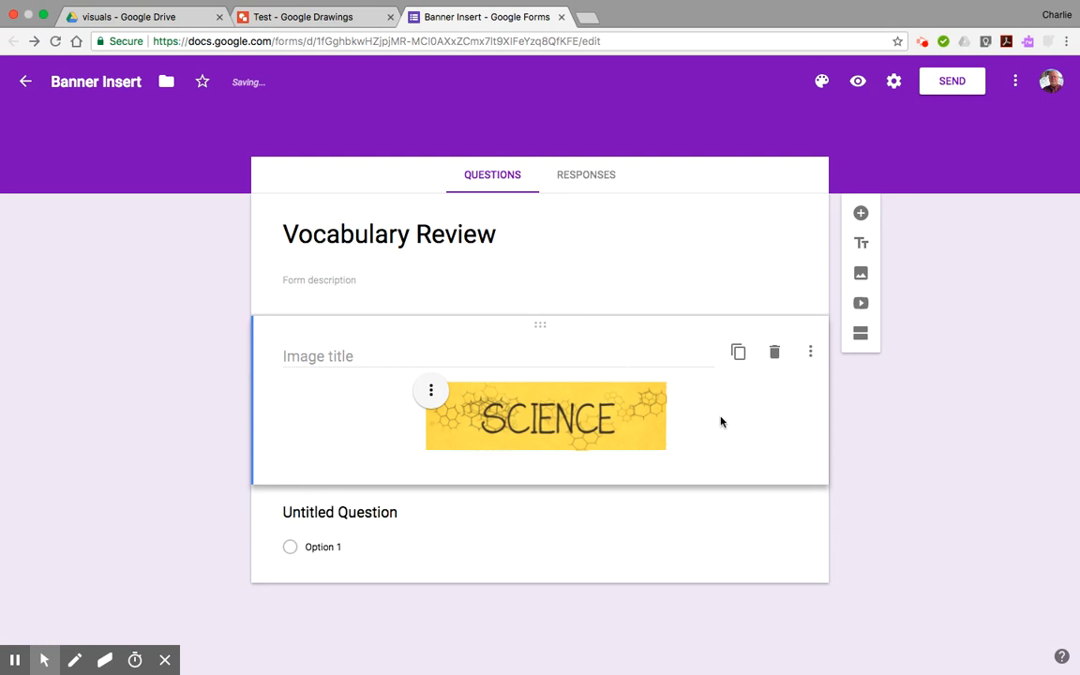
click(750, 233)
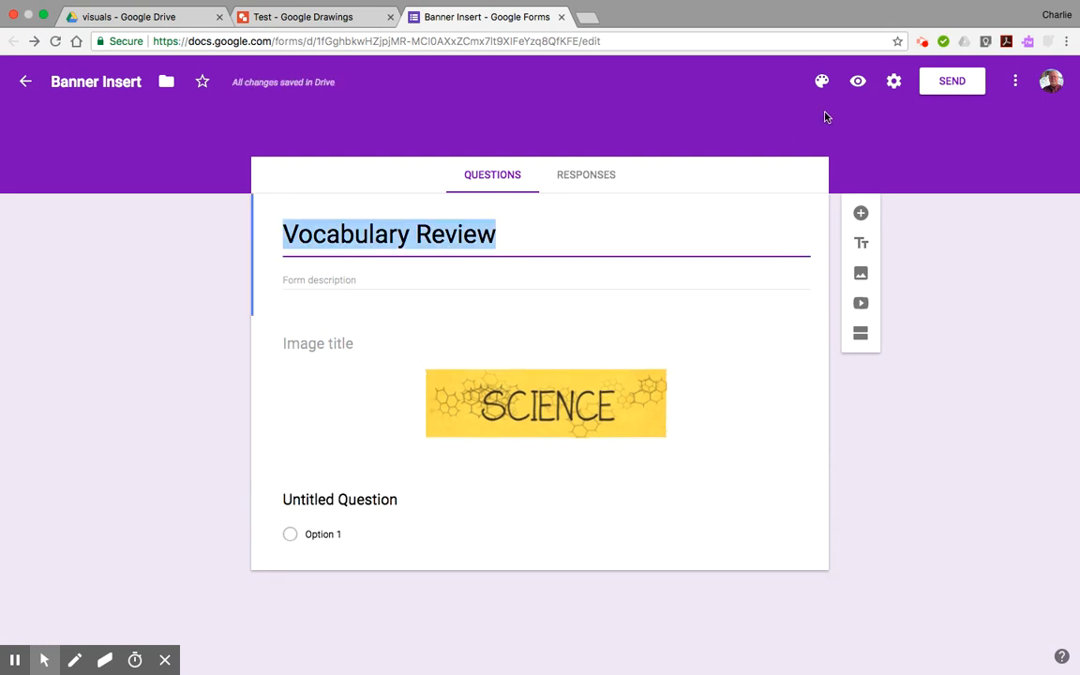
click(859, 81)
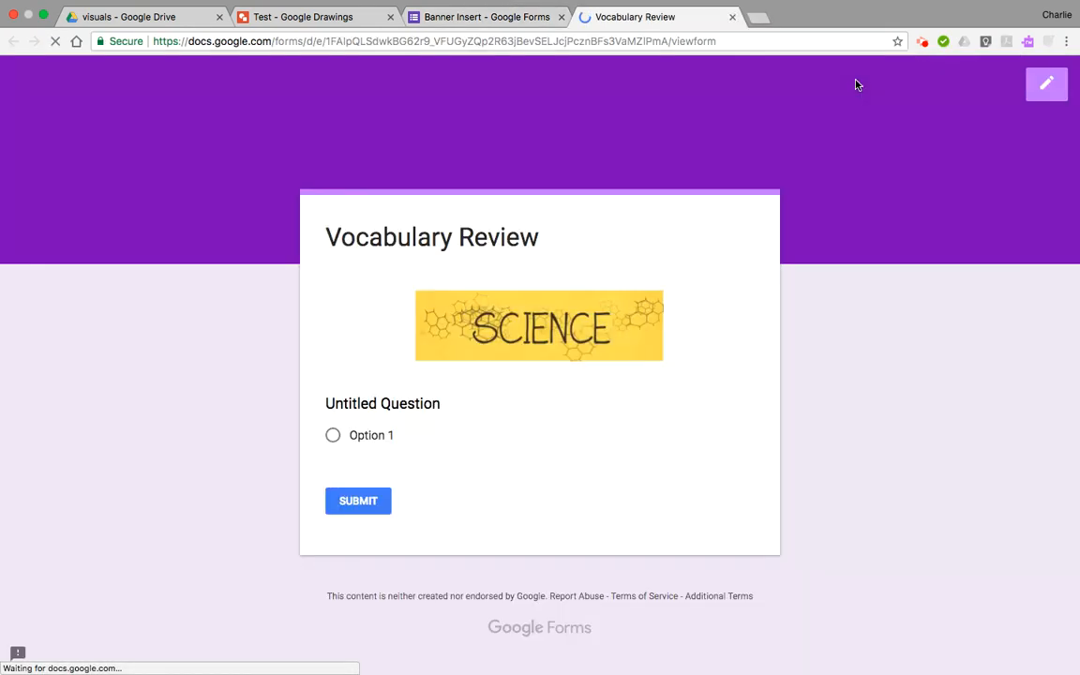